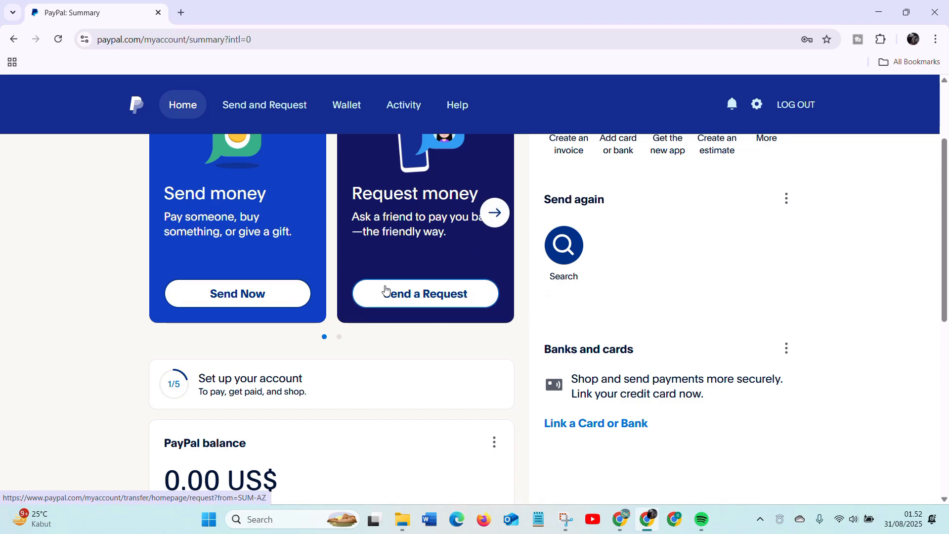
# - Start creating a new estimate from the account home page
pyautogui.scroll(-5, 381, 277)
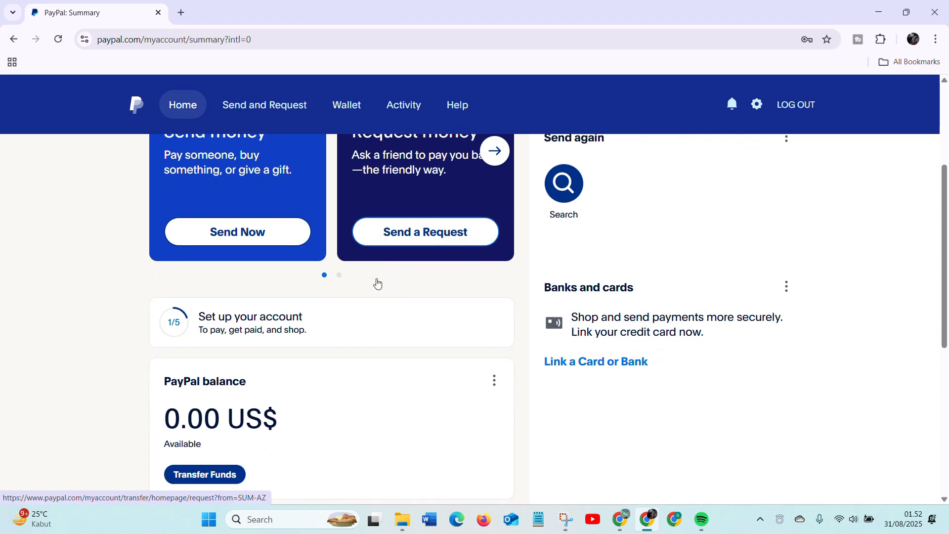
pyautogui.scroll(6, 384, 290)
pyautogui.scroll(1, 390, 296)
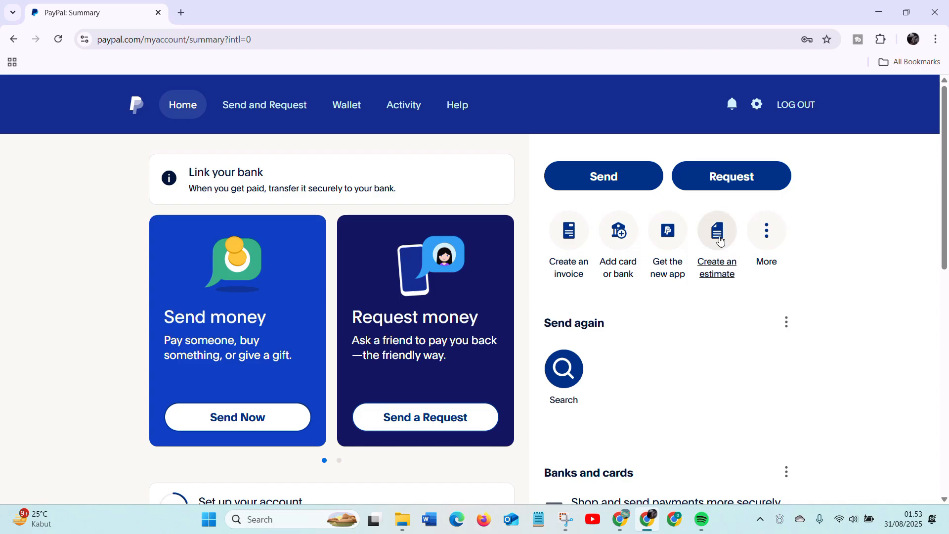
pyautogui.click(718, 272)
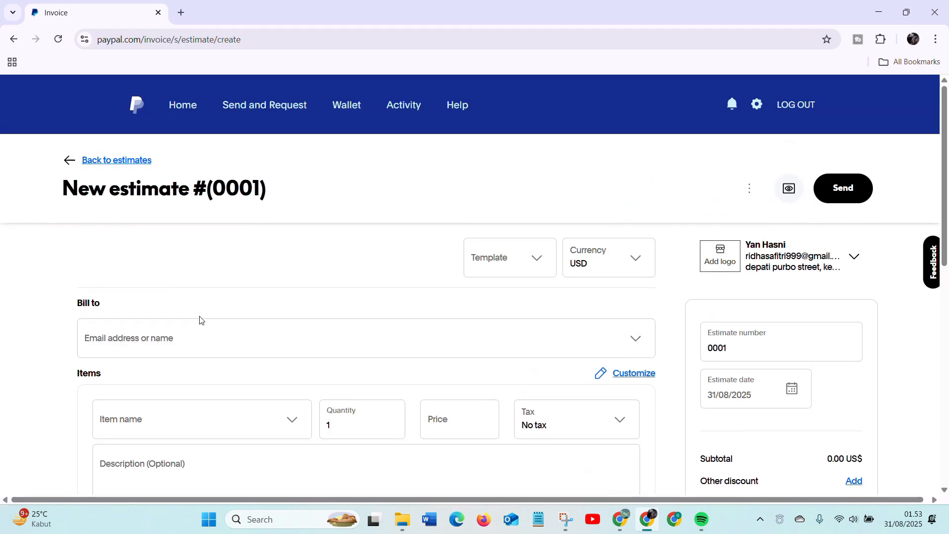
# - Look through the currencies available for the estimate
pyautogui.click(489, 274)
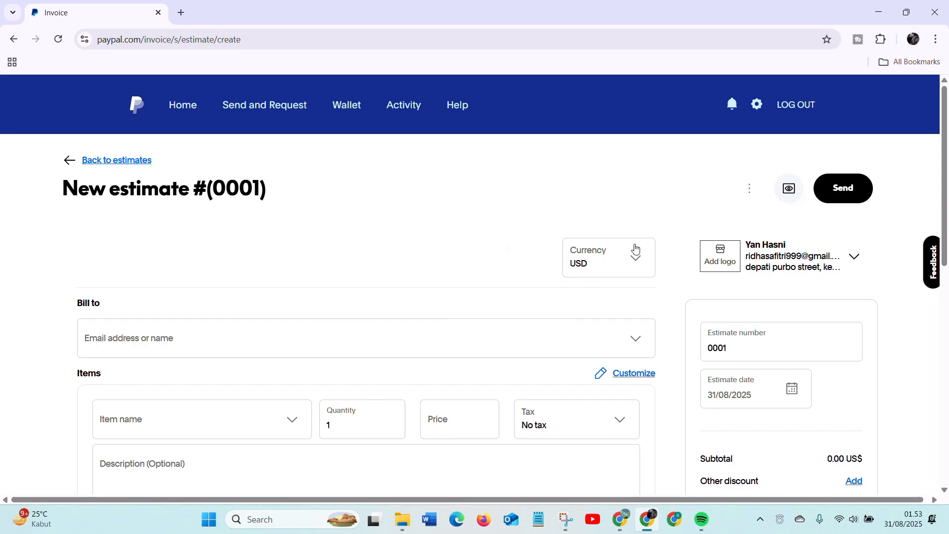
pyautogui.click(595, 259)
pyautogui.scroll(3, 588, 267)
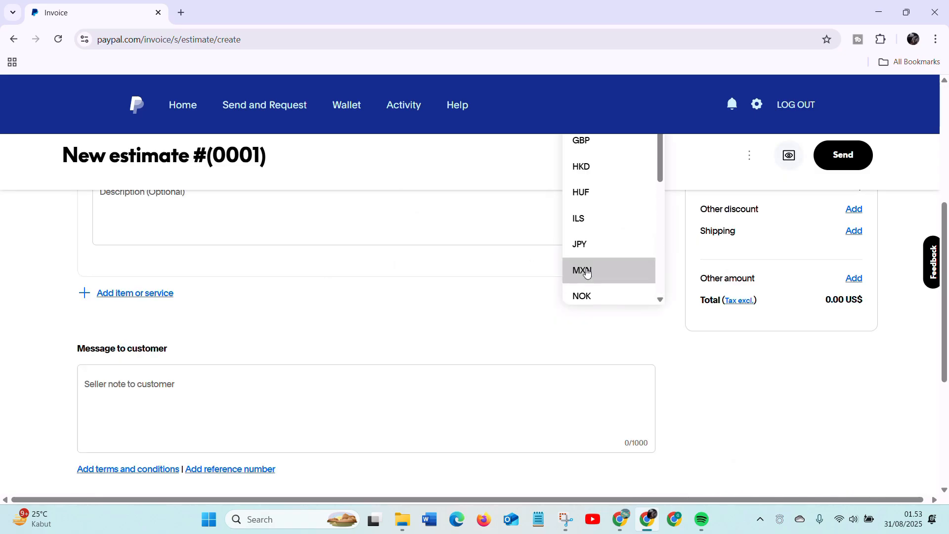
pyautogui.click(445, 224)
pyautogui.scroll(5, 445, 224)
pyautogui.click(608, 266)
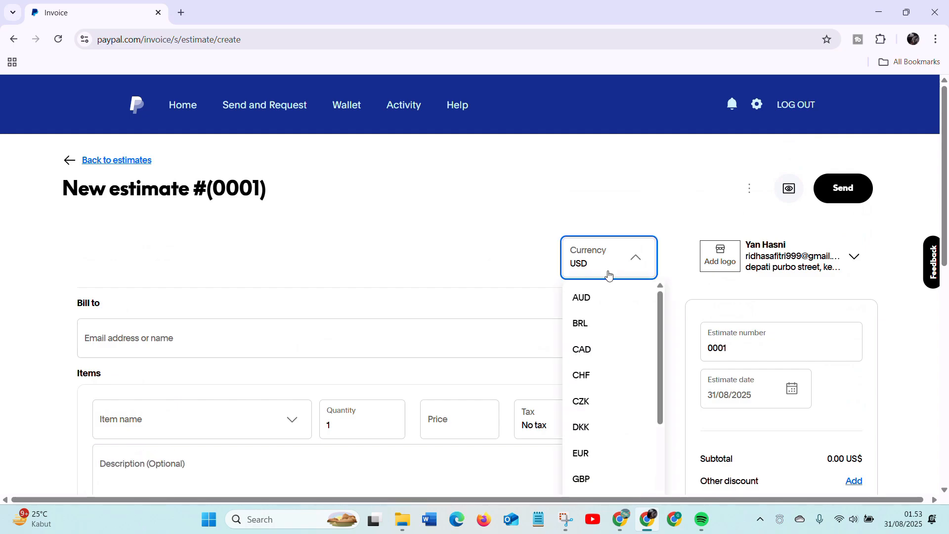
pyautogui.scroll(-1, 608, 351)
pyautogui.scroll(-2, 607, 351)
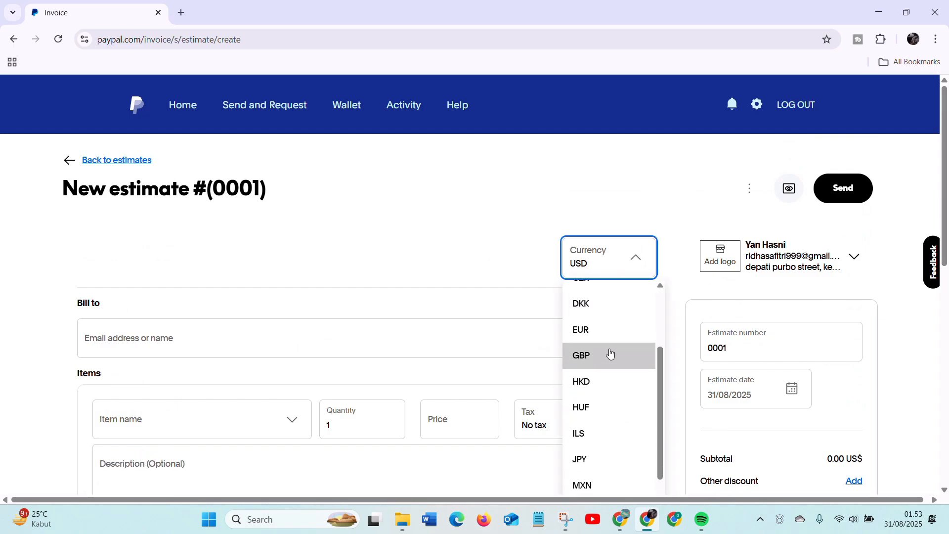
pyautogui.click(575, 230)
# - Add a new customer to the estimate's bill-to section using the customer's email address
pyautogui.click(103, 344)
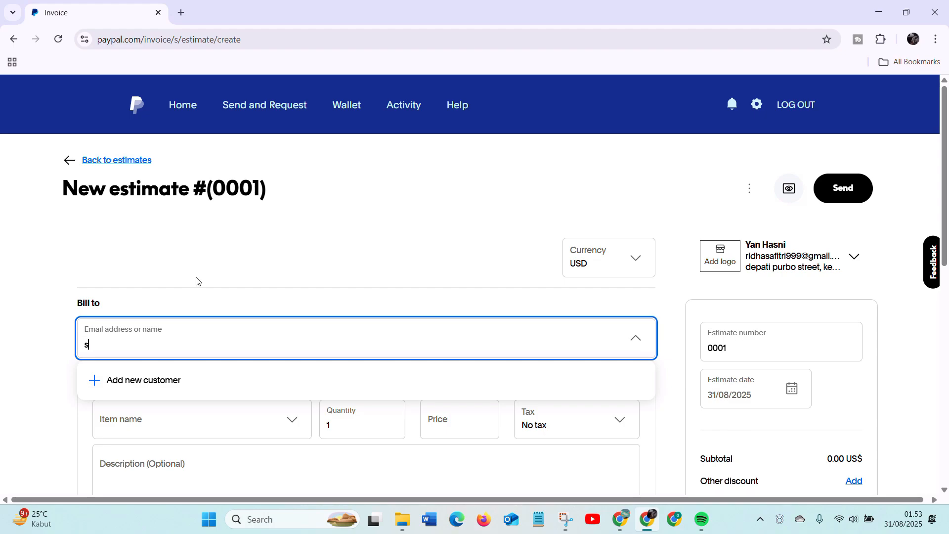
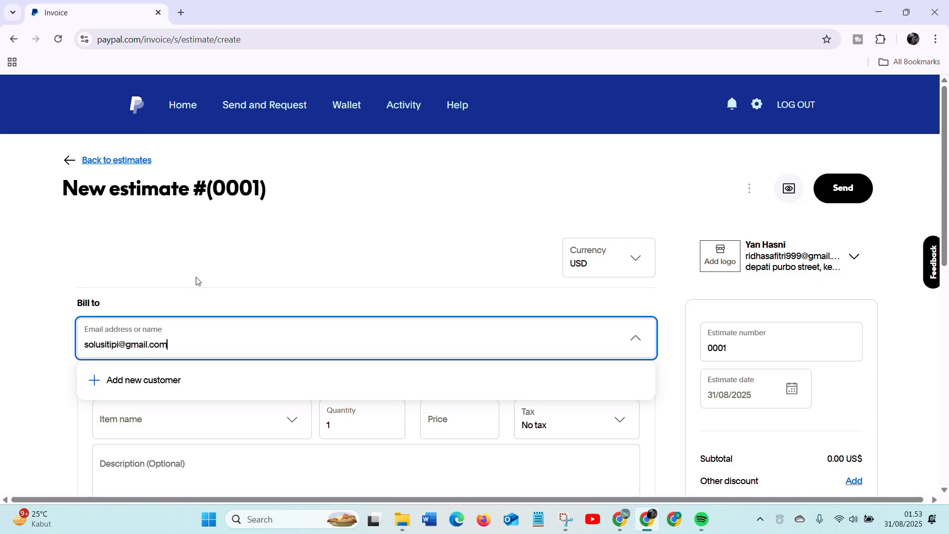
pyautogui.scroll(-1, 164, 374)
pyautogui.click(162, 352)
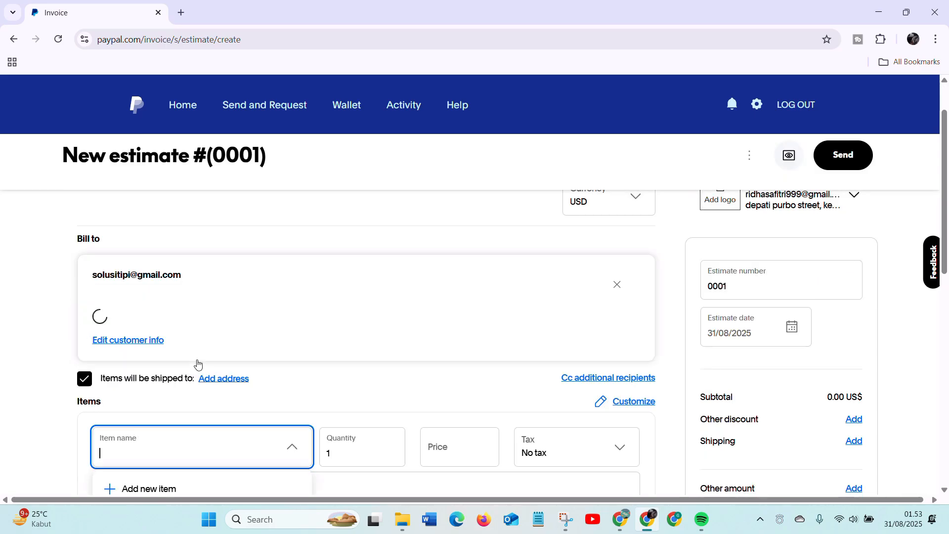
# - Add the saved tote bag item to the first row with quantity 3 and a price of 11 US$
pyautogui.scroll(-3, 197, 364)
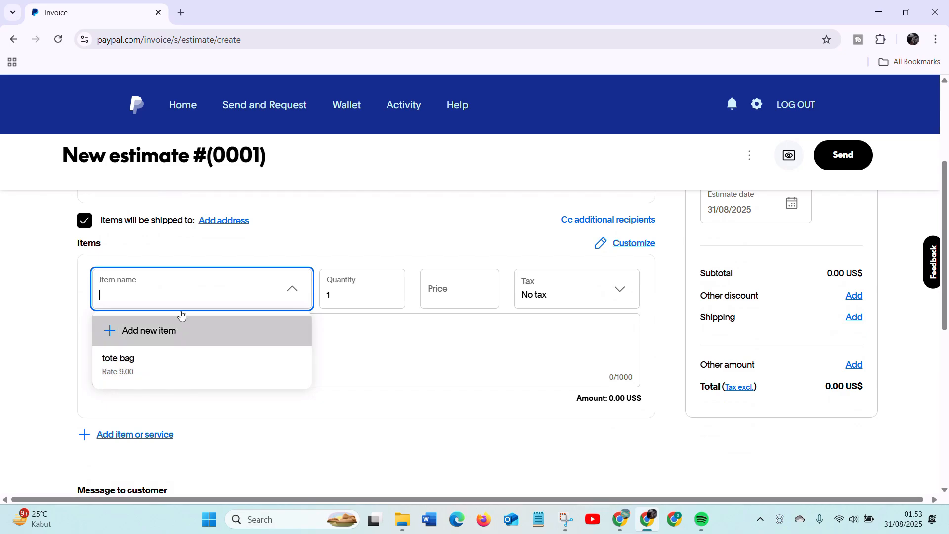
pyautogui.click(177, 381)
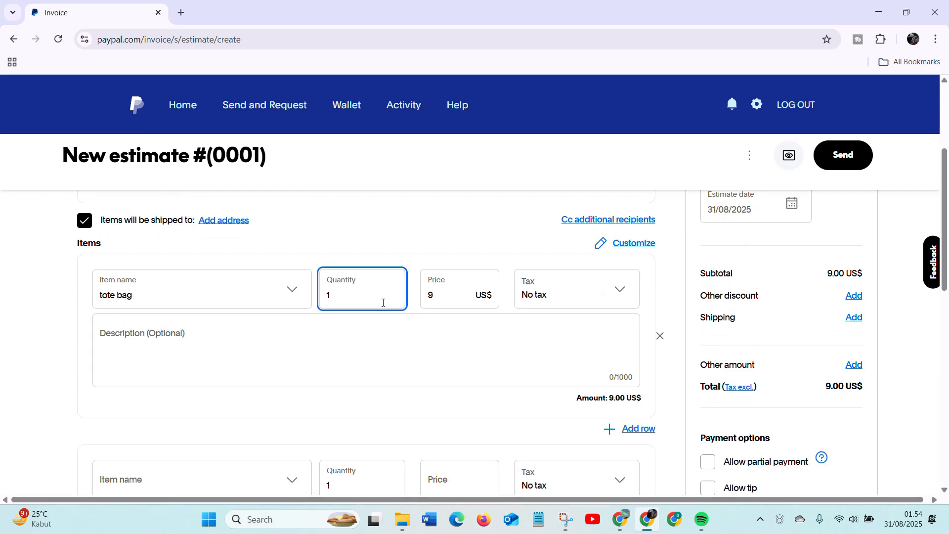
pyautogui.scroll(1, 364, 295)
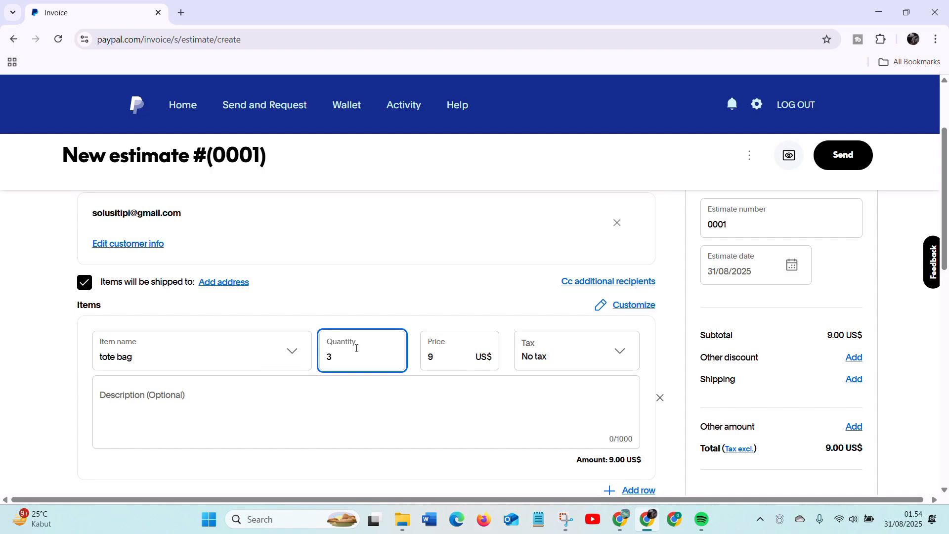
pyautogui.click(459, 361)
pyautogui.press('BackSpace')
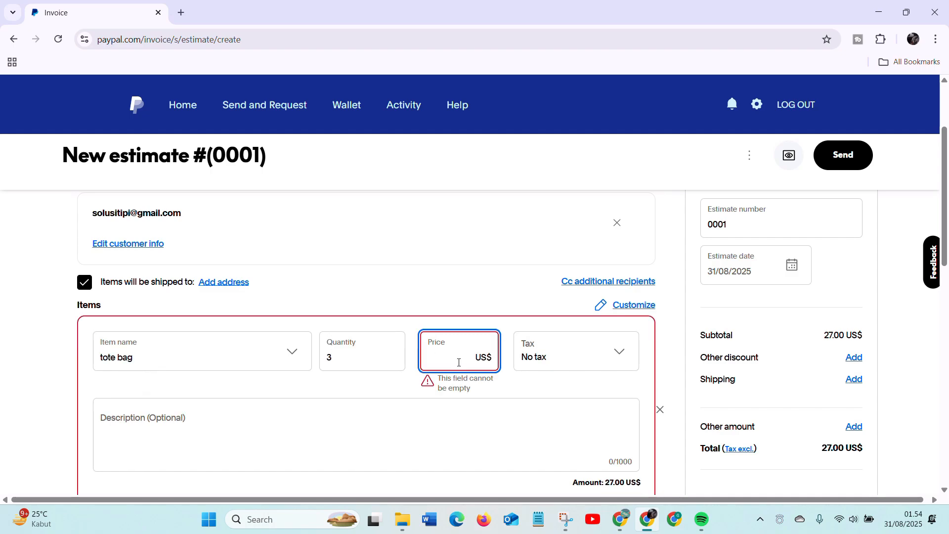
pyautogui.write('11')
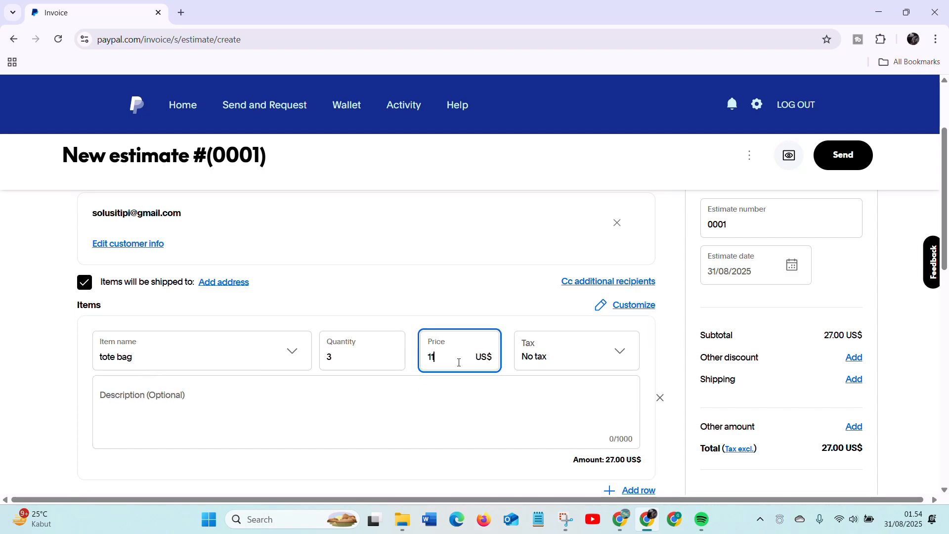
pyautogui.click(603, 368)
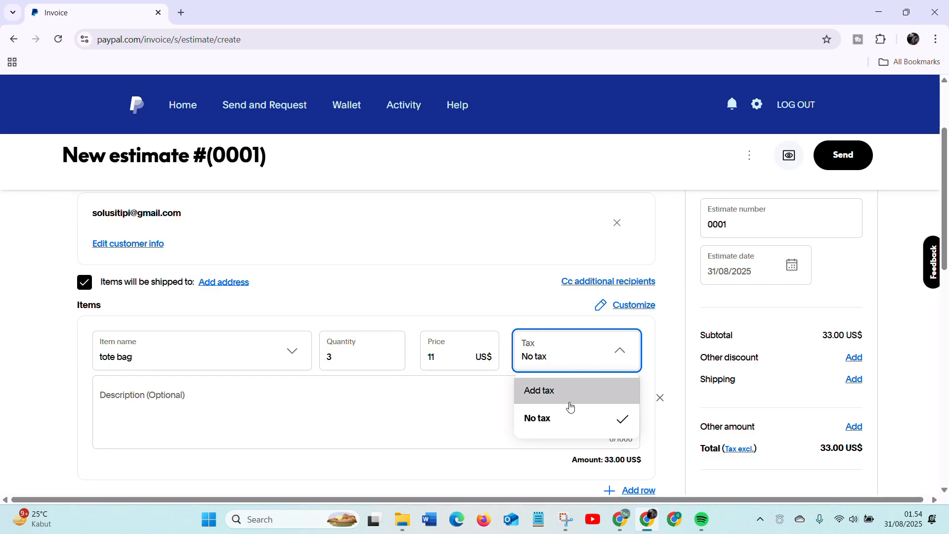
pyautogui.click(568, 395)
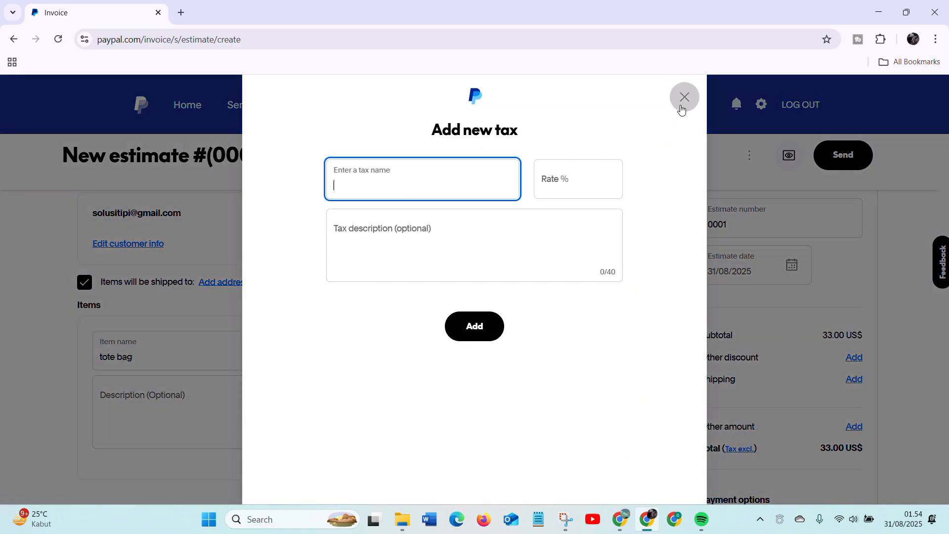
pyautogui.click(693, 100)
# - Choose No tax for the tote bag item and leave its optional description blank
pyautogui.click(588, 365)
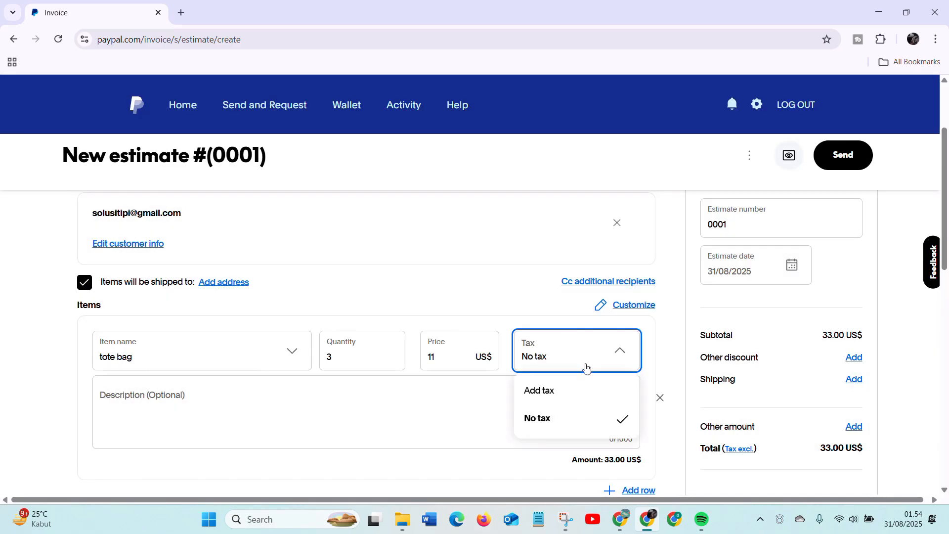
pyautogui.click(557, 418)
pyautogui.scroll(-1, 170, 423)
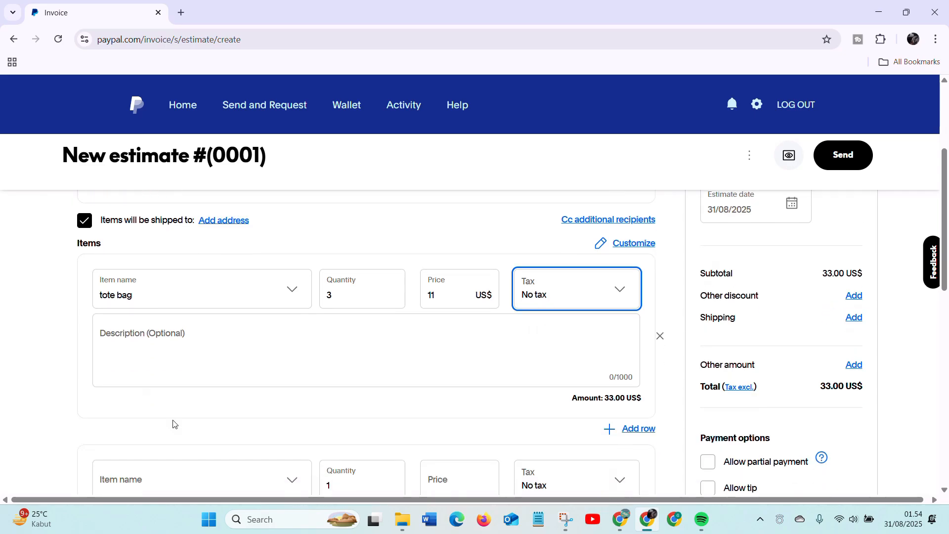
pyautogui.click(198, 357)
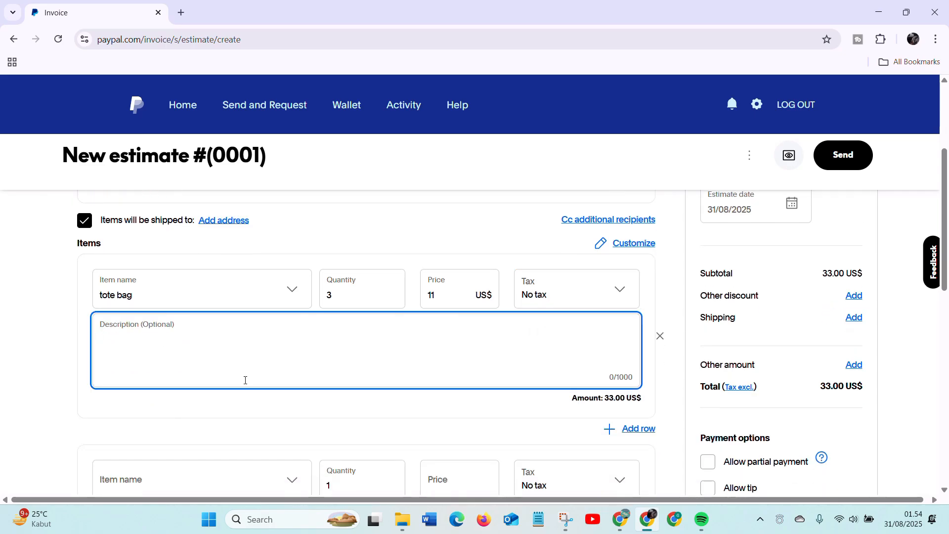
# - Fill the second item row from the saved tote bag item and rename it baggy jeans
pyautogui.scroll(-1, 279, 392)
pyautogui.scroll(-1, 228, 399)
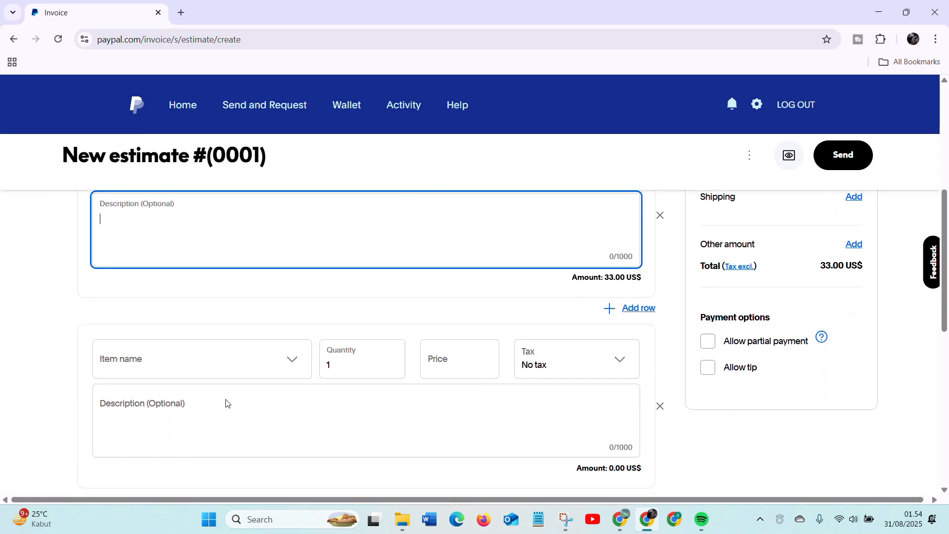
pyautogui.scroll(-6, 303, 360)
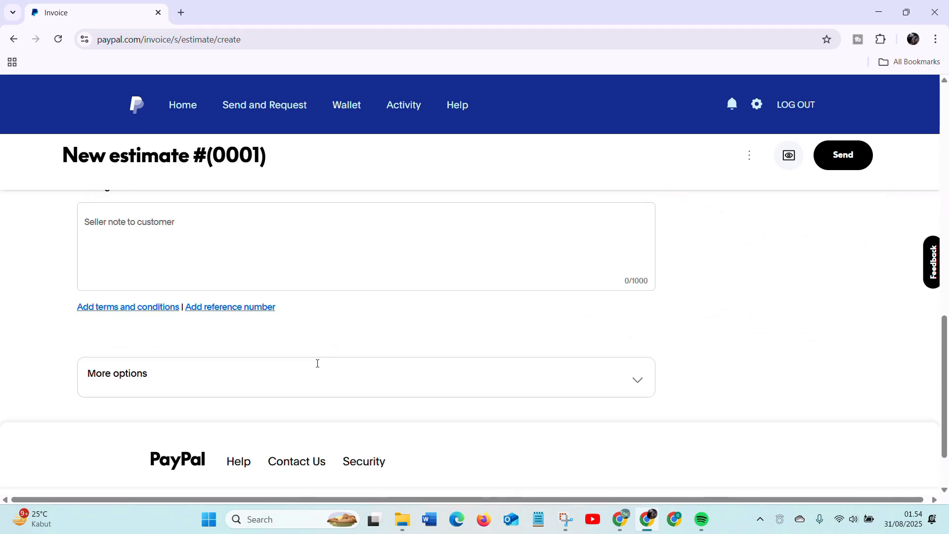
pyautogui.scroll(9, 317, 363)
pyautogui.scroll(-5, 314, 368)
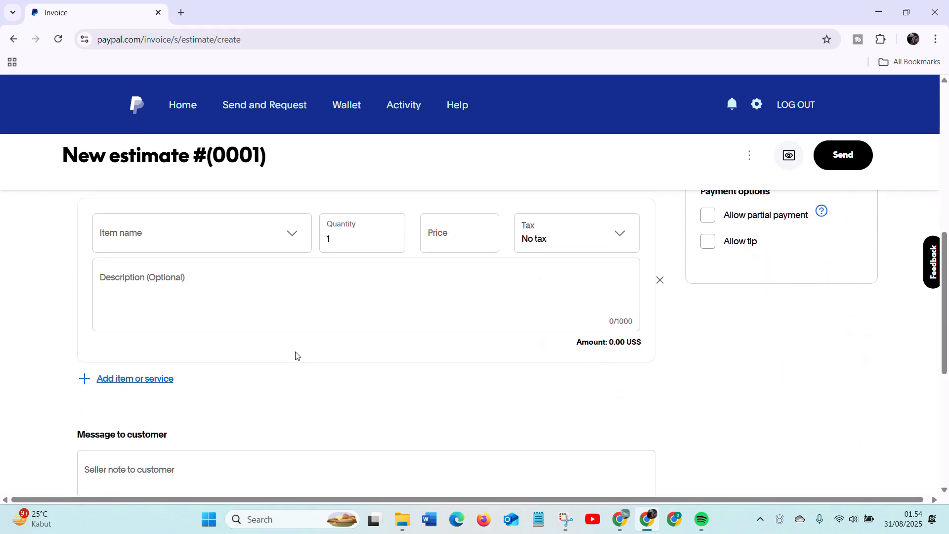
pyautogui.scroll(-1, 295, 239)
pyautogui.click(292, 214)
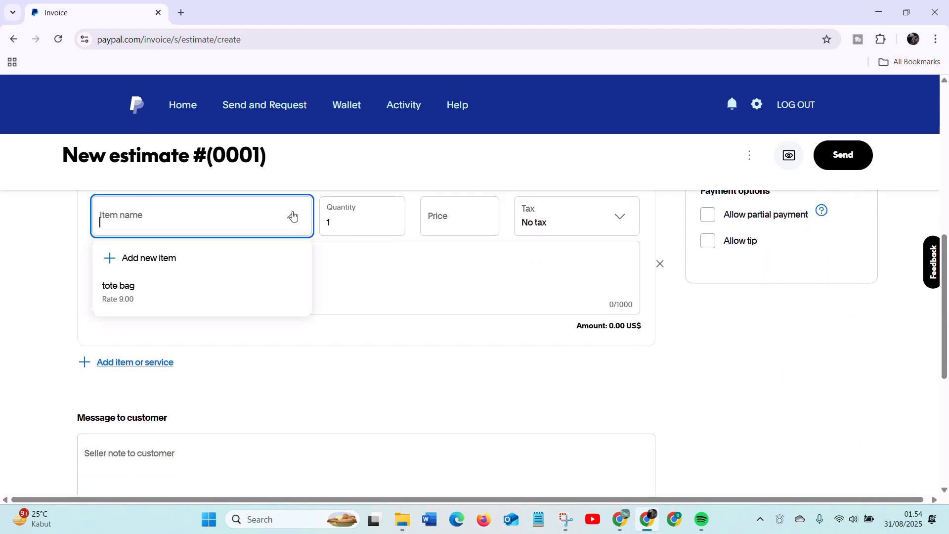
pyautogui.click(212, 284)
pyautogui.click(344, 212)
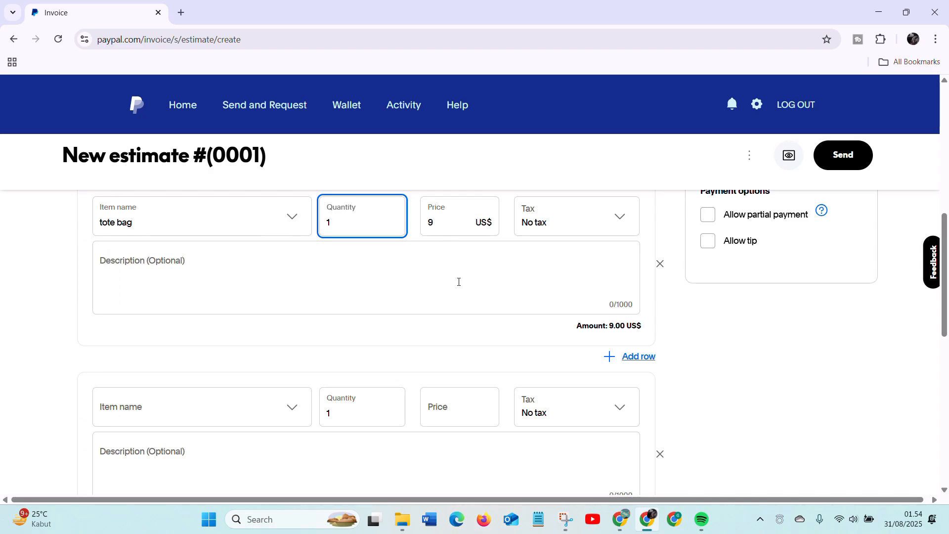
pyautogui.click(195, 213)
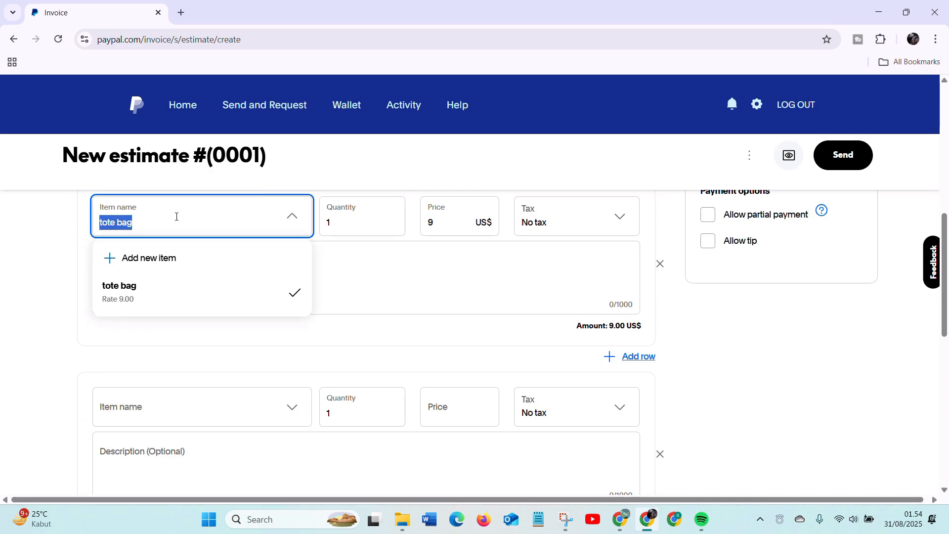
pyautogui.write('baggy jeans')
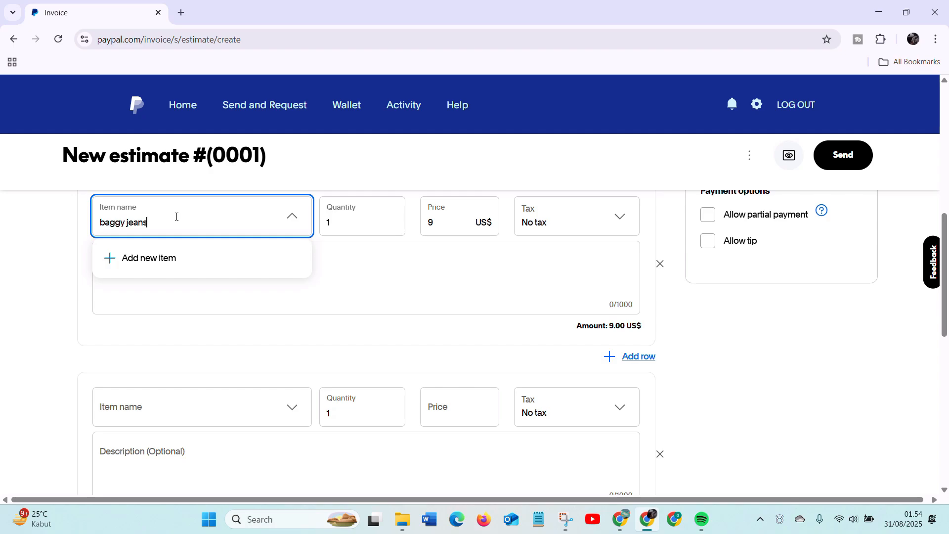
# - Set the price of the baggy jeans item to 18 US$
pyautogui.click(465, 223)
pyautogui.press('BackSpace')
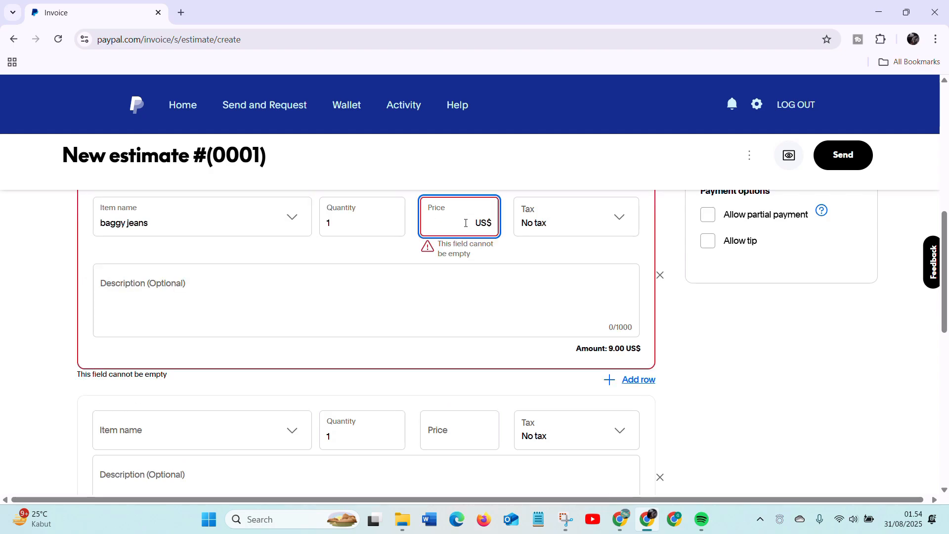
pyautogui.write('18')
pyautogui.click(520, 211)
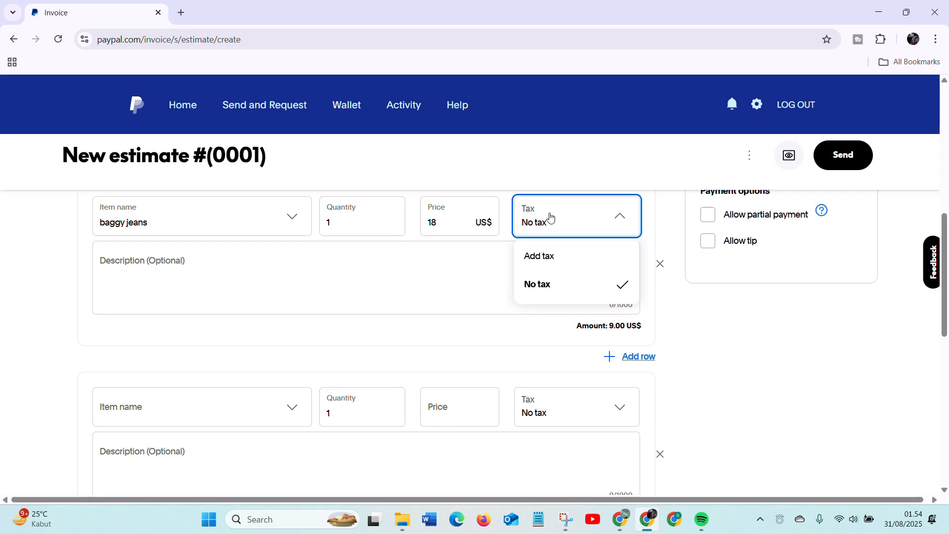
pyautogui.click(485, 286)
# - Review the estimate's customer details, item rows and totals
pyautogui.scroll(-2, 184, 273)
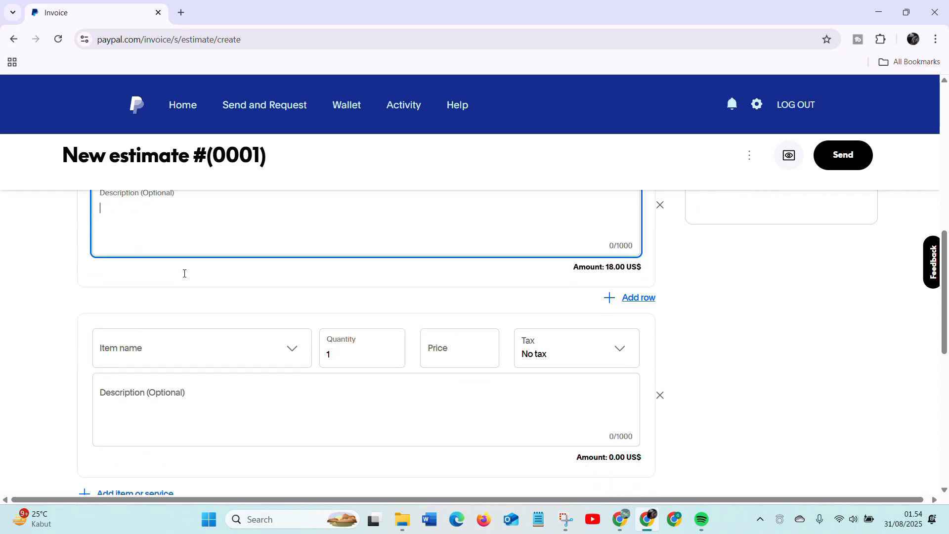
pyautogui.scroll(2, 188, 274)
pyautogui.scroll(-5, 348, 267)
pyautogui.scroll(6, 353, 257)
pyautogui.scroll(6, 76, 237)
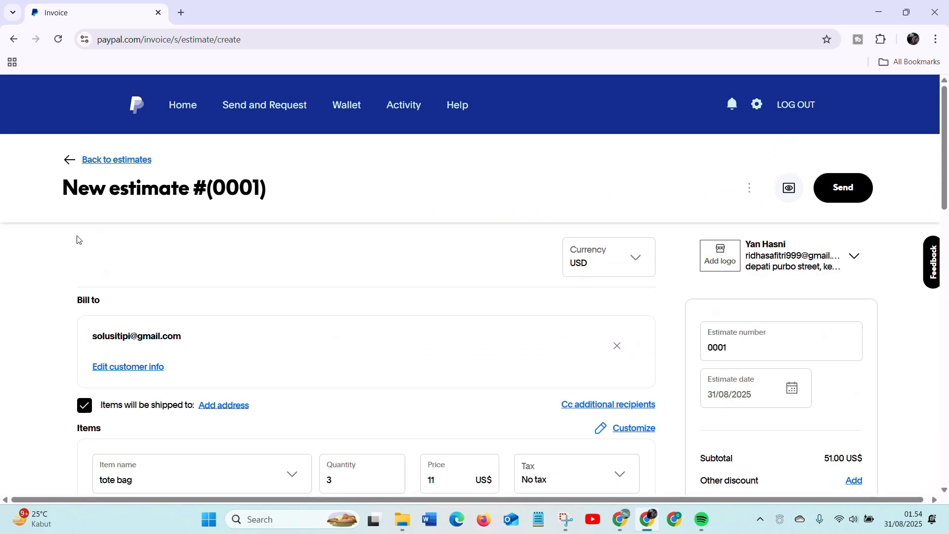
pyautogui.scroll(-8, 220, 250)
pyautogui.scroll(-2, 713, 390)
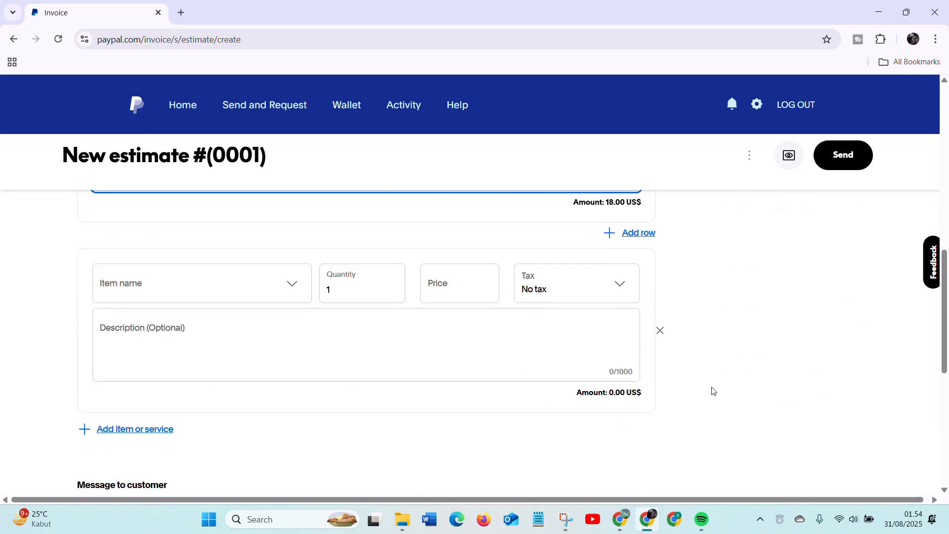
pyautogui.scroll(7, 373, 341)
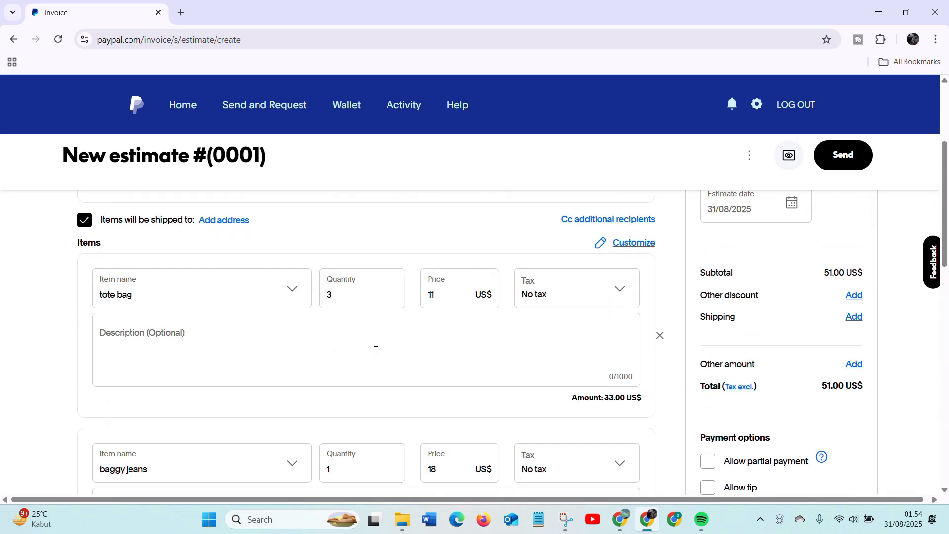
pyautogui.scroll(1, 257, 343)
pyautogui.scroll(-5, 220, 333)
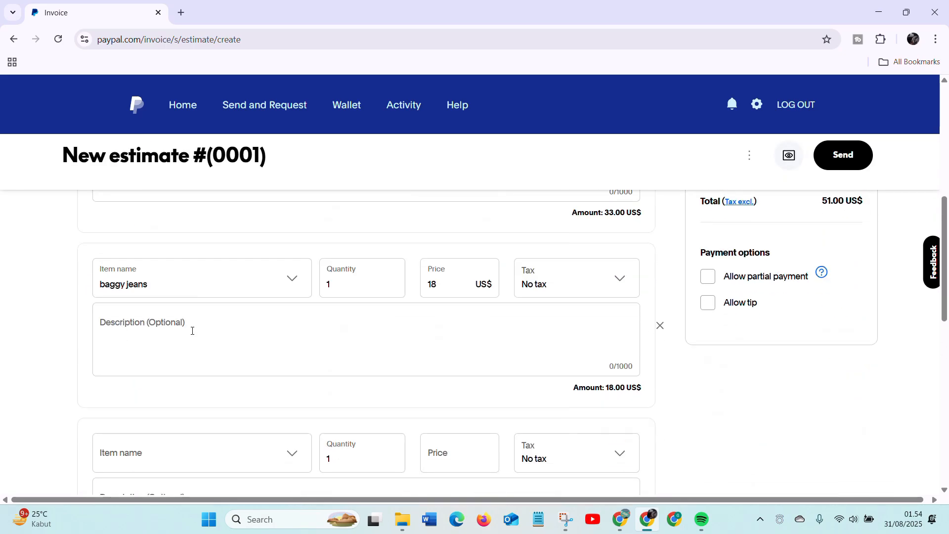
# - Remove the empty third item row below the baggy jeans item
pyautogui.scroll(-2, 197, 327)
pyautogui.click(661, 379)
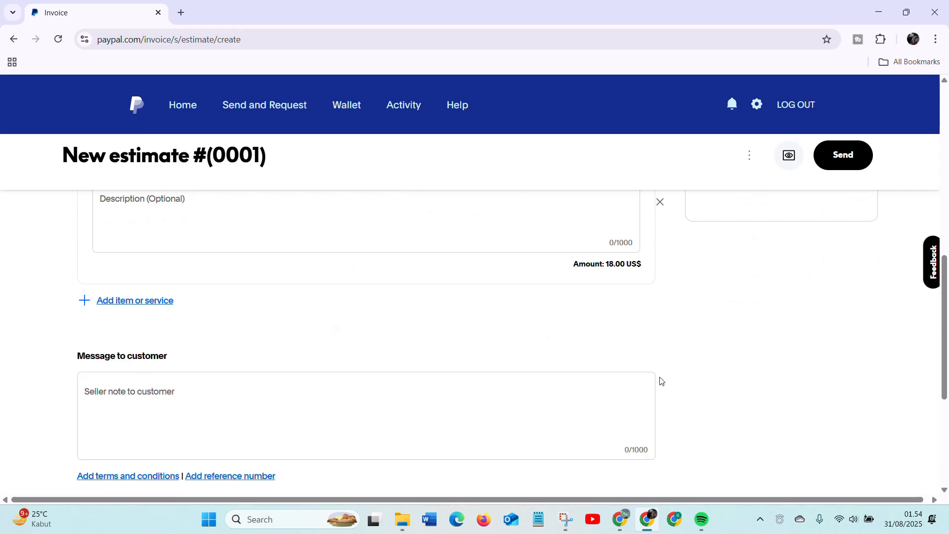
pyautogui.scroll(2, 313, 333)
pyautogui.scroll(2, 314, 333)
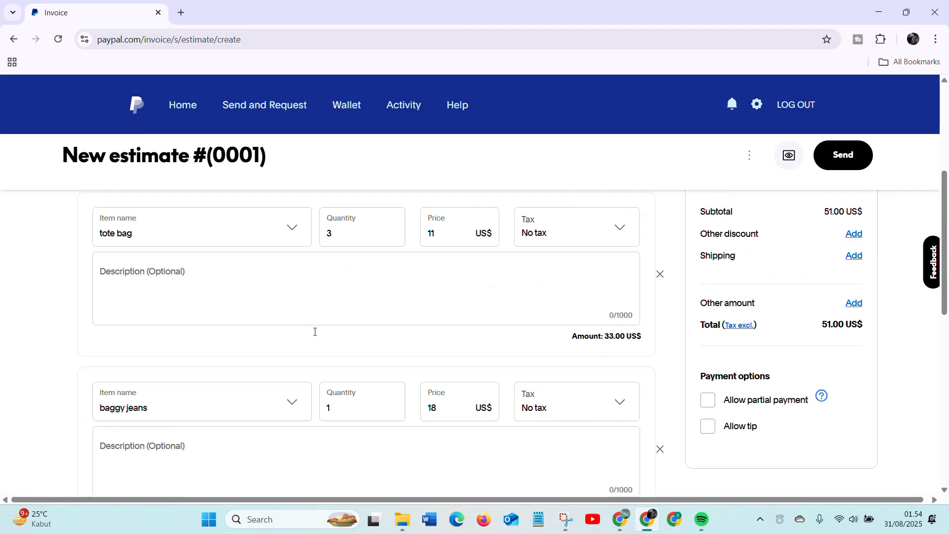
# - Add another blank item row below the baggy jeans item and remove it again
pyautogui.scroll(-2, 315, 335)
pyautogui.scroll(-4, 315, 335)
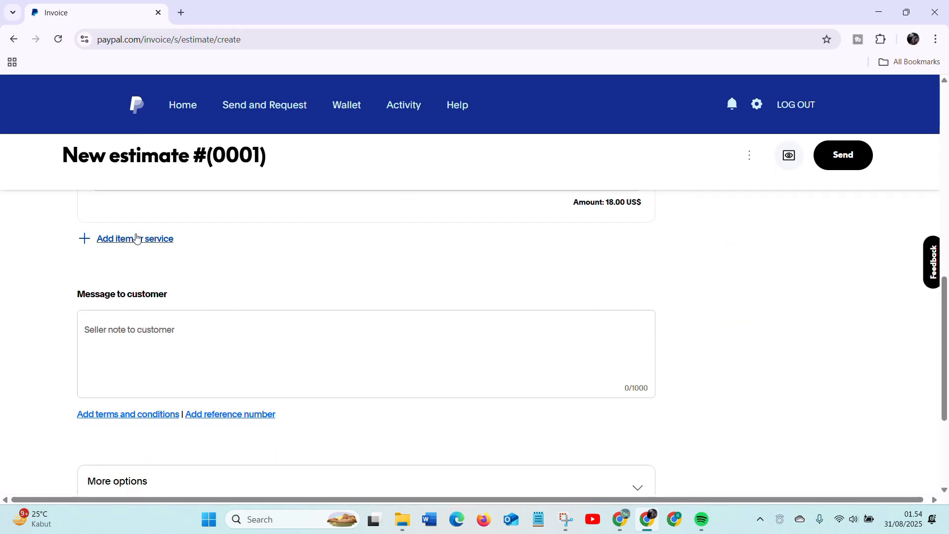
pyautogui.click(105, 244)
pyautogui.scroll(4, 292, 234)
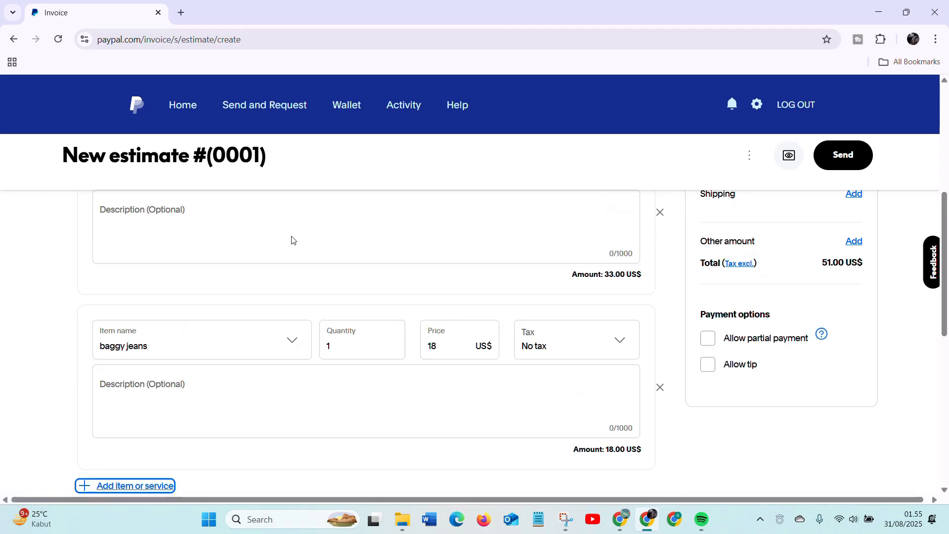
pyautogui.scroll(-5, 236, 283)
pyautogui.click(99, 244)
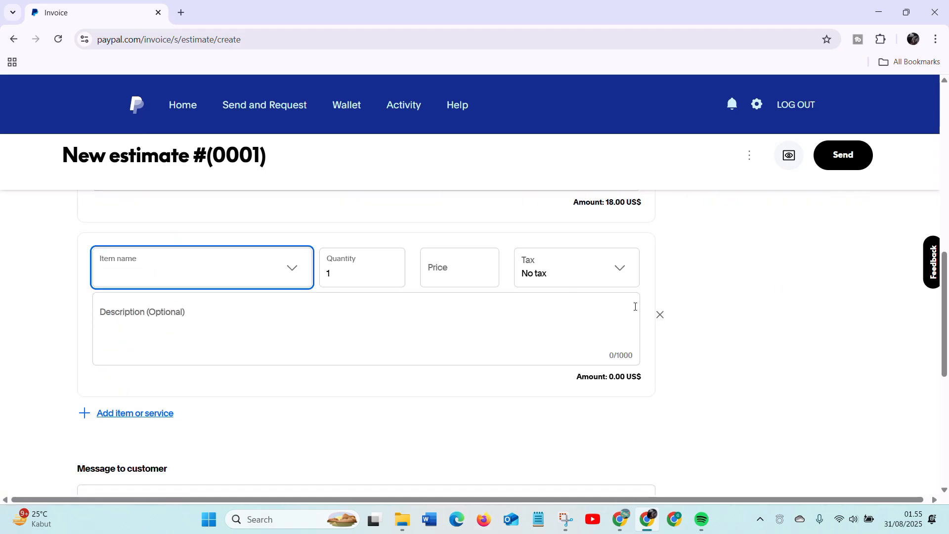
pyautogui.click(660, 314)
pyautogui.scroll(5, 527, 298)
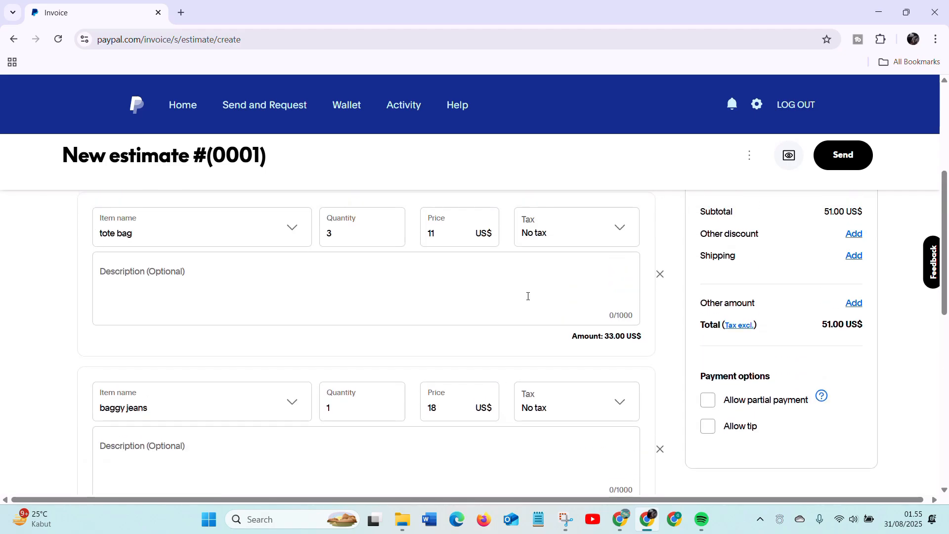
# - Leave the seller note to the customer blank and add a reference number field to the estimate
pyautogui.scroll(-6, 527, 298)
pyautogui.click(212, 280)
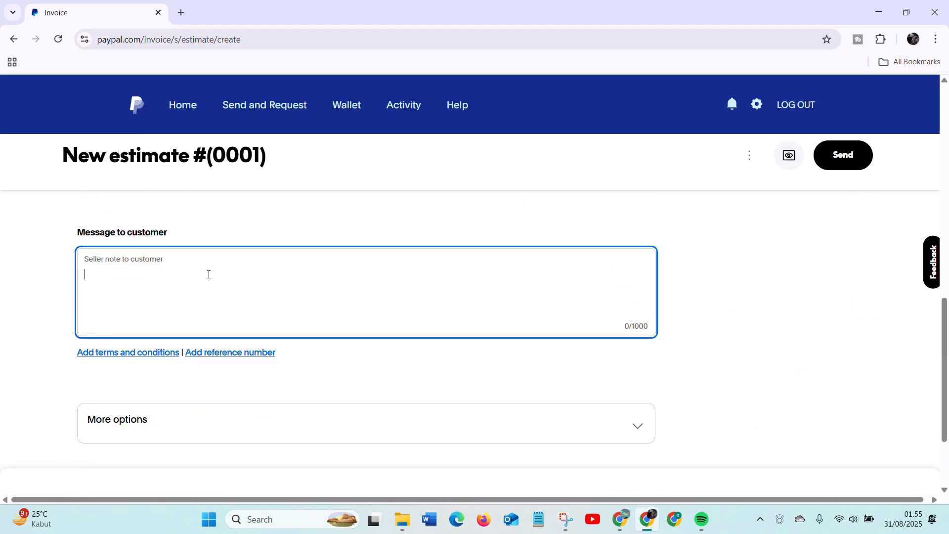
pyautogui.scroll(-1, 264, 299)
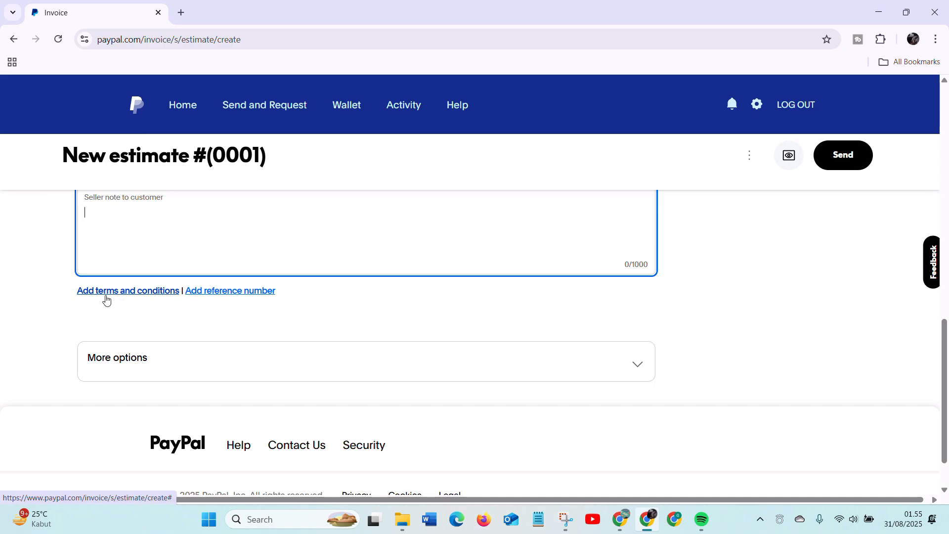
pyautogui.press('Tab')
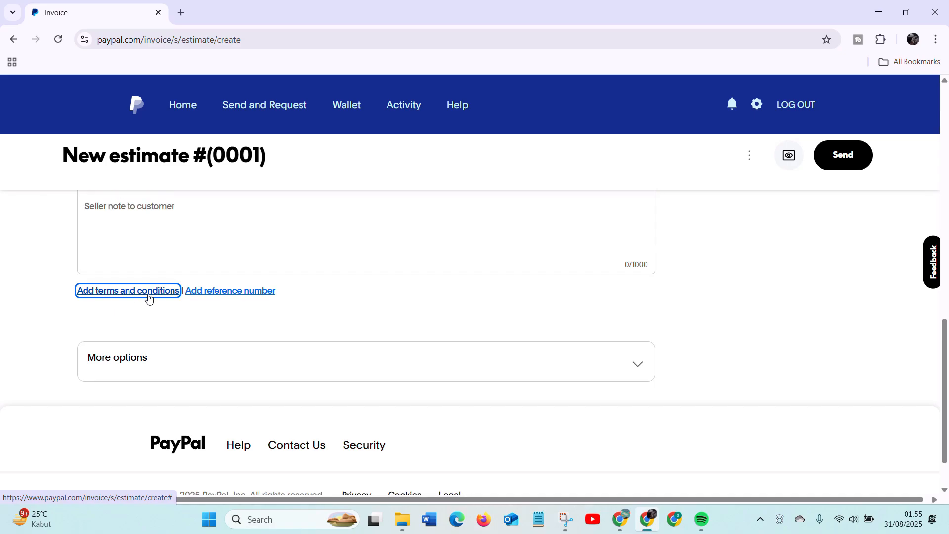
pyautogui.click(220, 292)
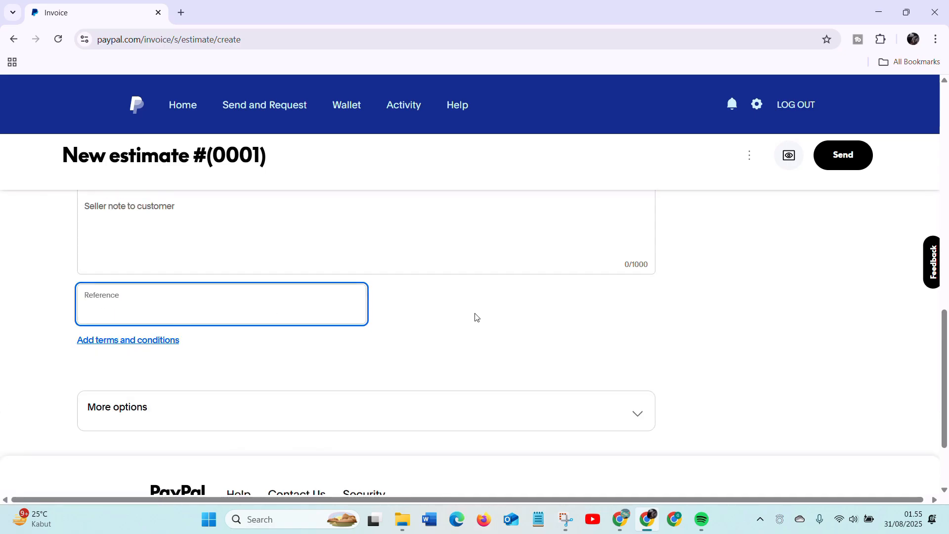
pyautogui.scroll(4, 445, 317)
pyautogui.scroll(-5, 443, 317)
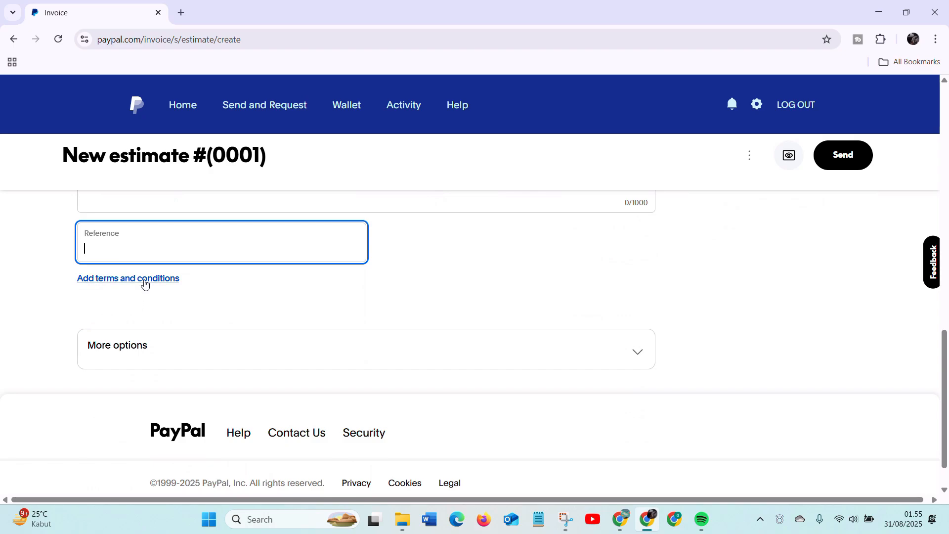
# - Add a seller's terms and conditions field to the estimate and leave it blank
pyautogui.click(146, 281)
pyautogui.scroll(4, 443, 324)
pyautogui.scroll(-5, 431, 329)
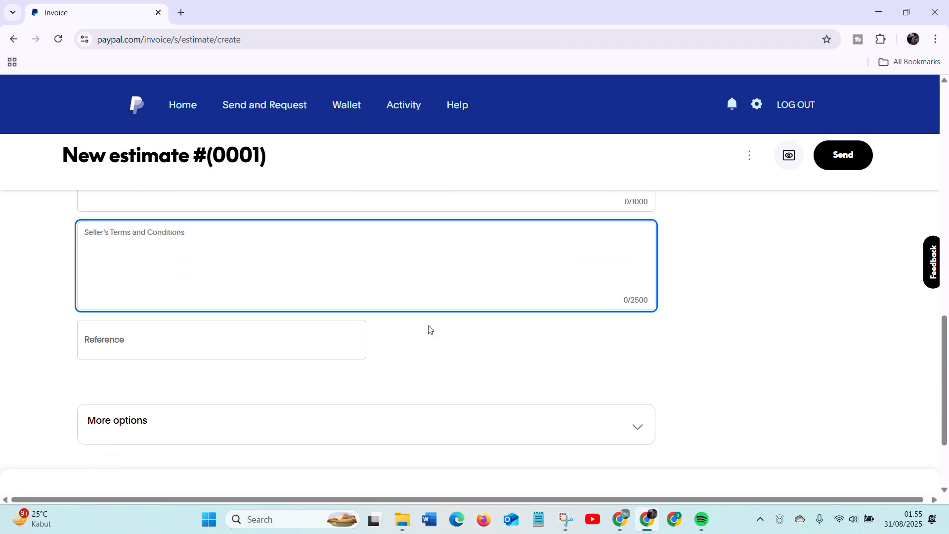
pyautogui.press('Tab')
# - Expand the estimate's additional options for attachments and memo to self, leaving the memo blank
pyautogui.scroll(-1, 509, 336)
pyautogui.click(596, 312)
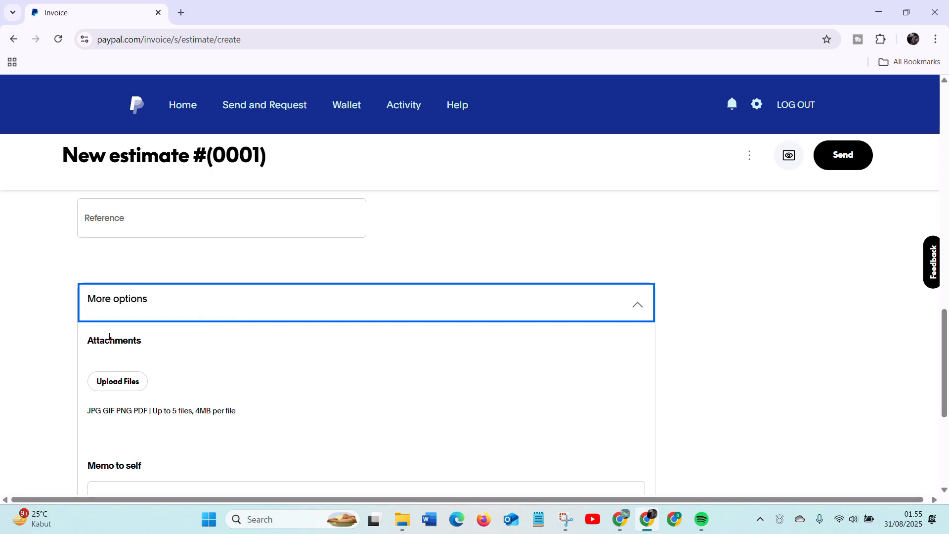
pyautogui.scroll(-1, 117, 339)
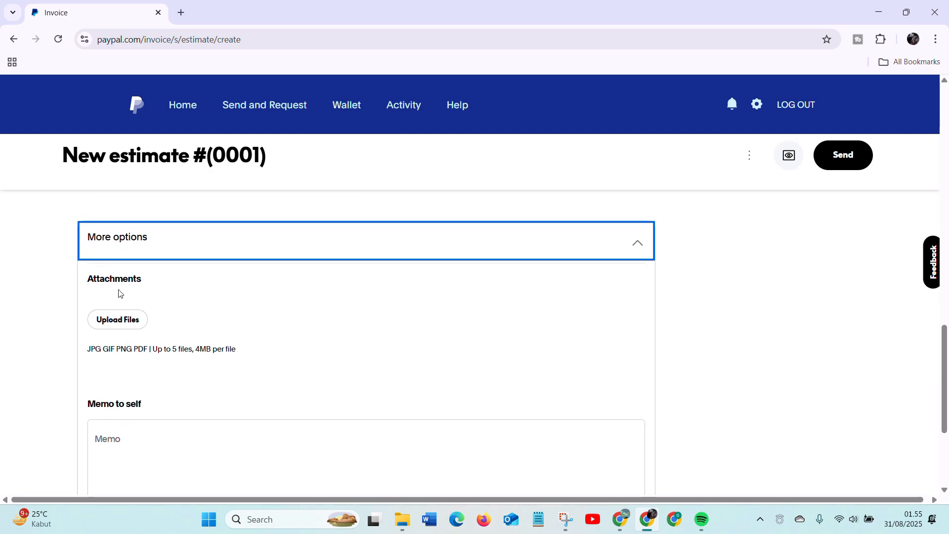
pyautogui.scroll(-2, 143, 356)
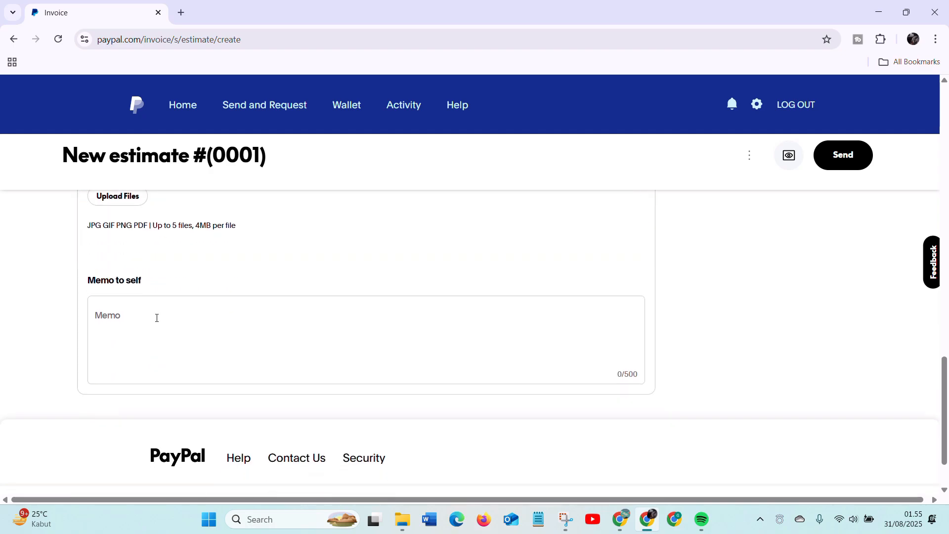
pyautogui.click(166, 330)
pyautogui.scroll(-1, 292, 334)
pyautogui.scroll(12, 292, 333)
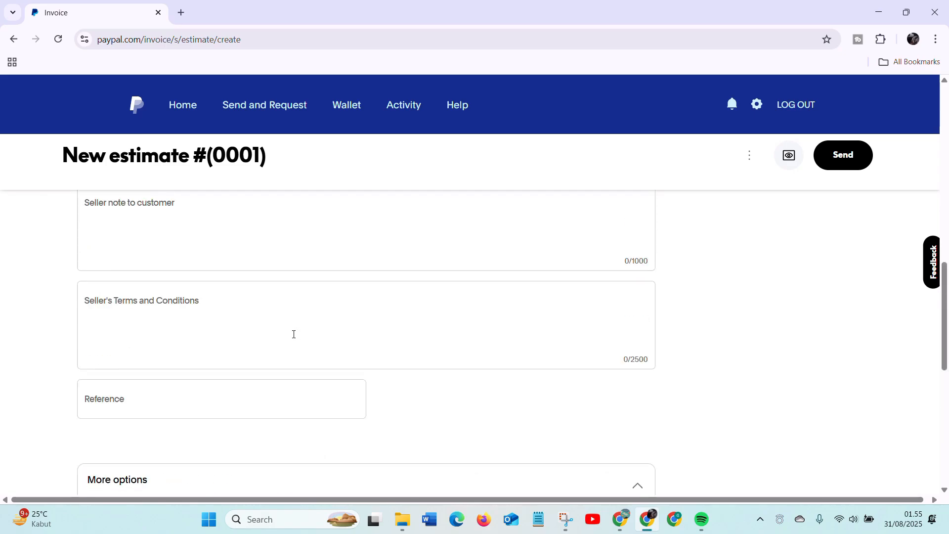
# - Review the whole estimate form and take a full-screen screenshot of it
pyautogui.scroll(9, 512, 309)
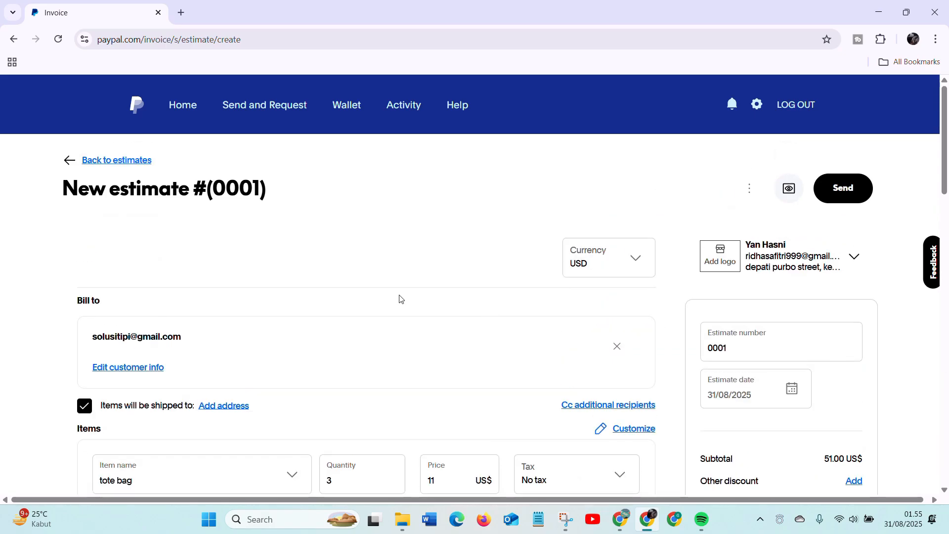
pyautogui.scroll(-3, 400, 299)
pyautogui.scroll(3, 435, 297)
pyautogui.scroll(-6, 661, 303)
pyautogui.scroll(-3, 632, 334)
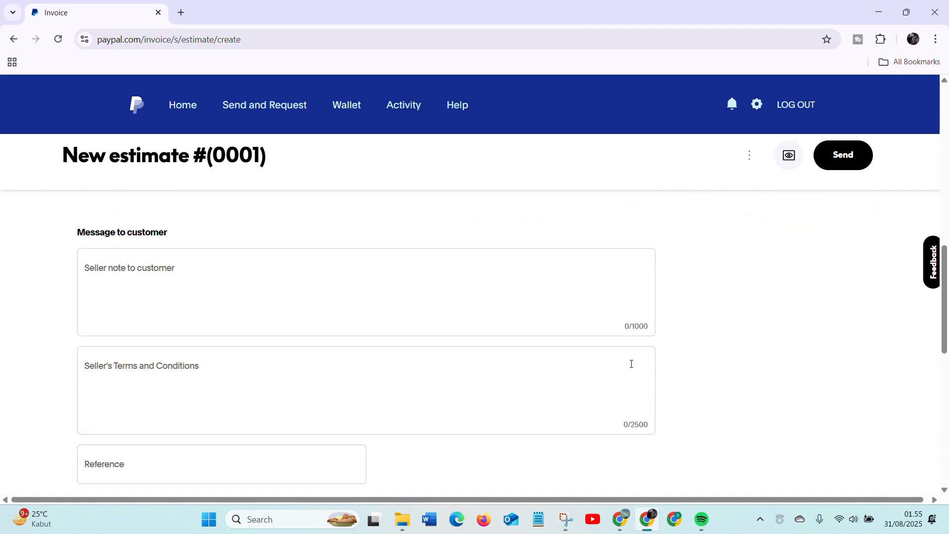
pyautogui.scroll(8, 624, 348)
pyautogui.scroll(-4, 622, 340)
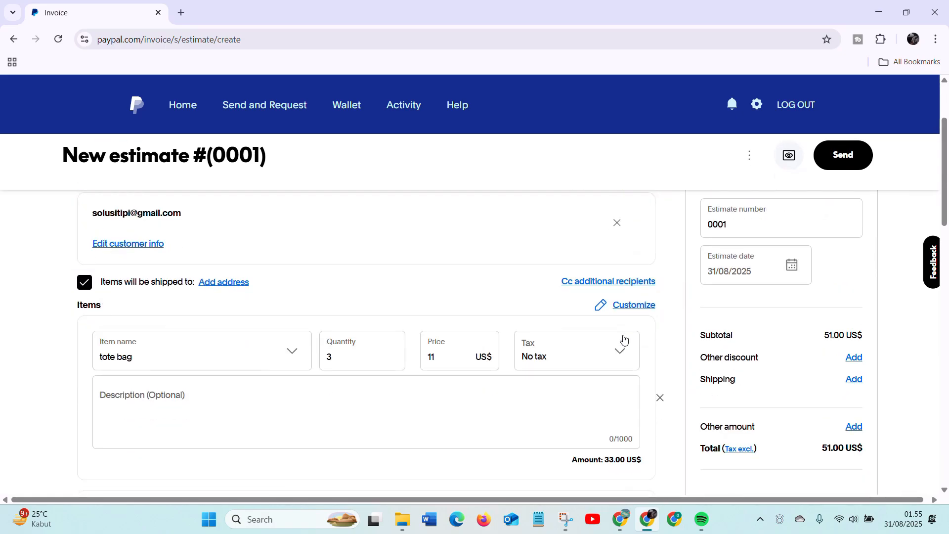
pyautogui.press('super+shift+s')
pyautogui.moveTo(0, 0); pyautogui.dragTo(948, 533)
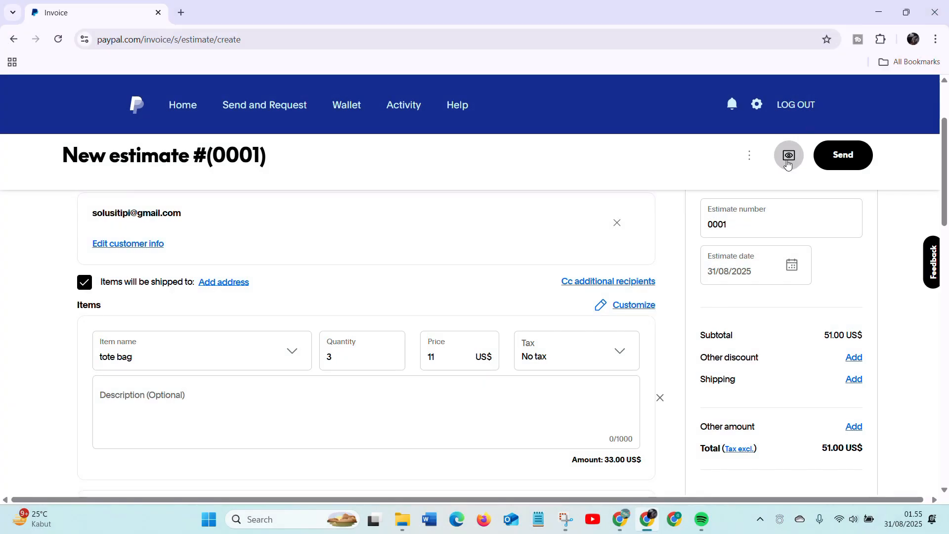
# - Open the preview of the estimate as the customer will see it
pyautogui.click(788, 164)
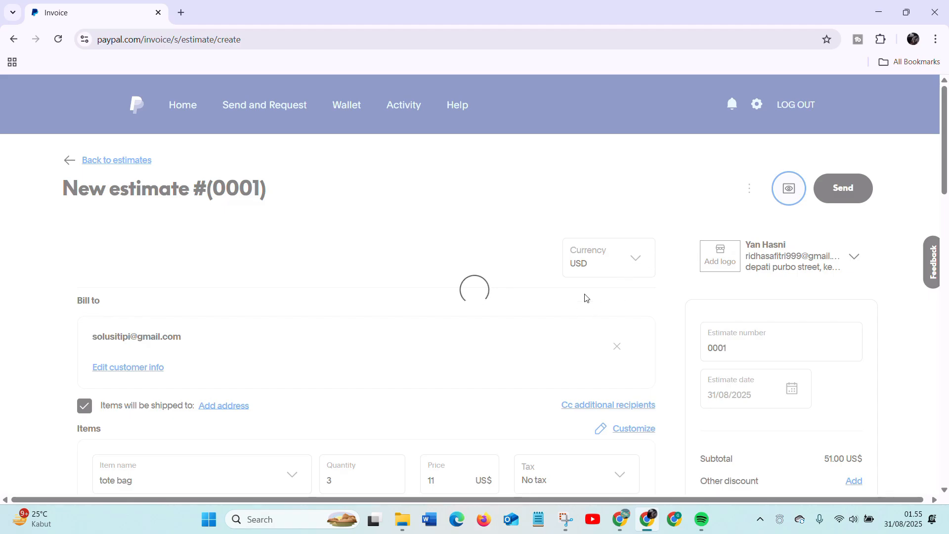
pyautogui.scroll(-1, 585, 302)
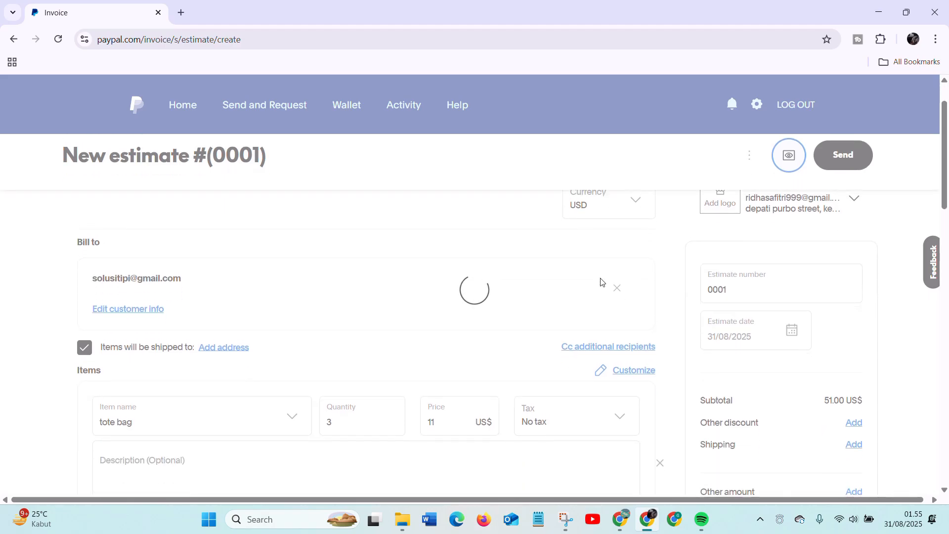
pyautogui.scroll(1, 601, 282)
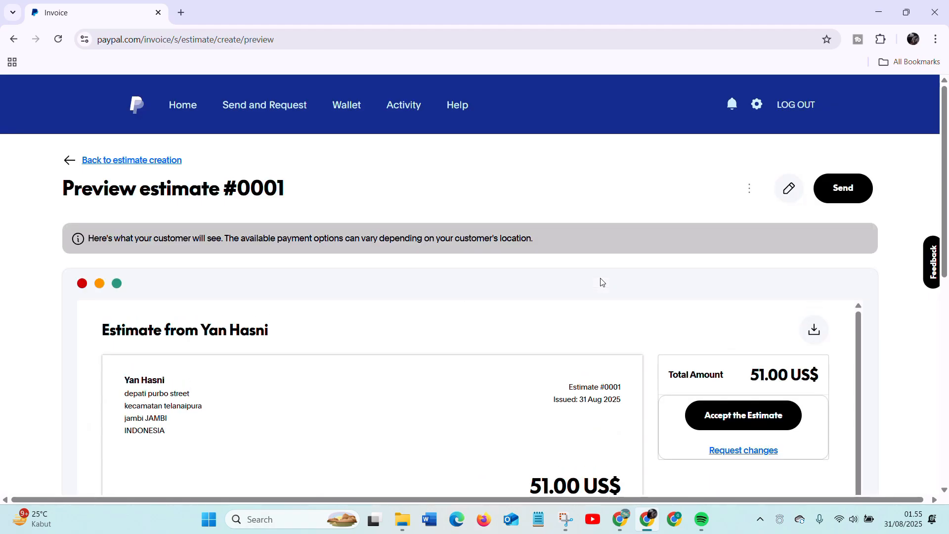
# - Examine the estimate preview's seller details, billing recipient, item rows and totals
pyautogui.scroll(-2, 613, 284)
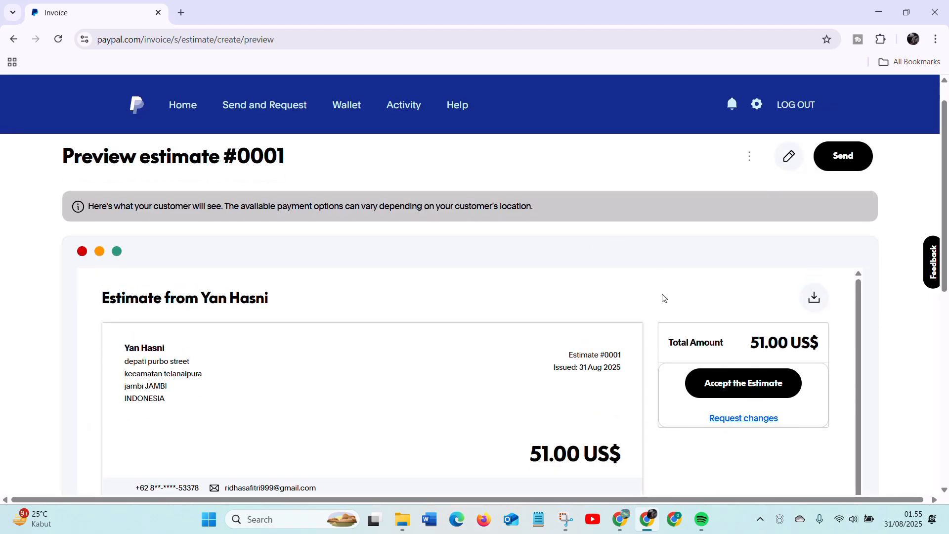
pyautogui.scroll(-1, 217, 322)
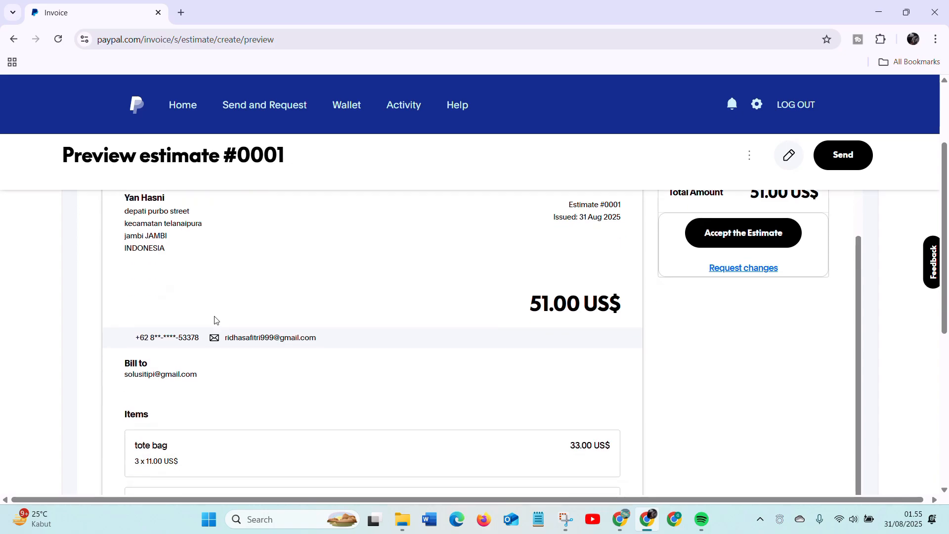
pyautogui.scroll(1, 217, 322)
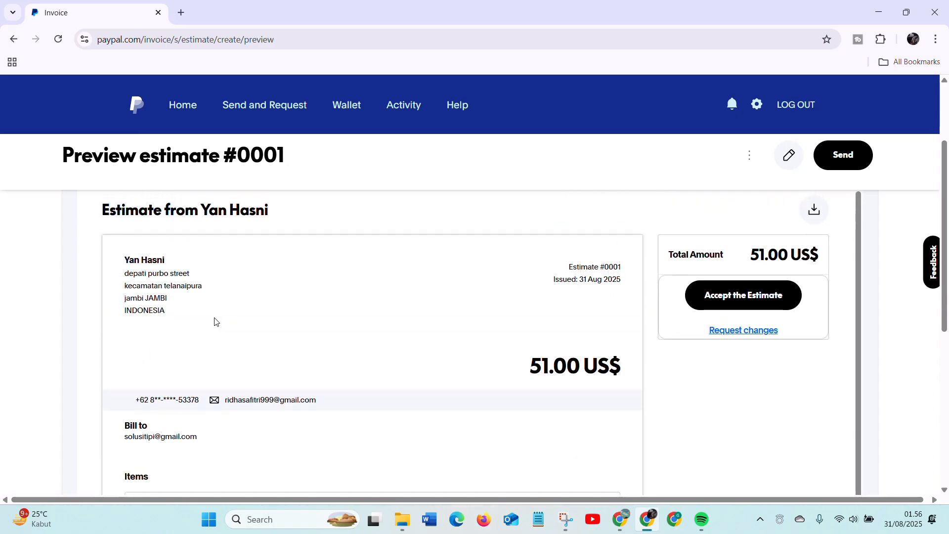
pyautogui.scroll(1, 216, 323)
pyautogui.scroll(-5, 216, 322)
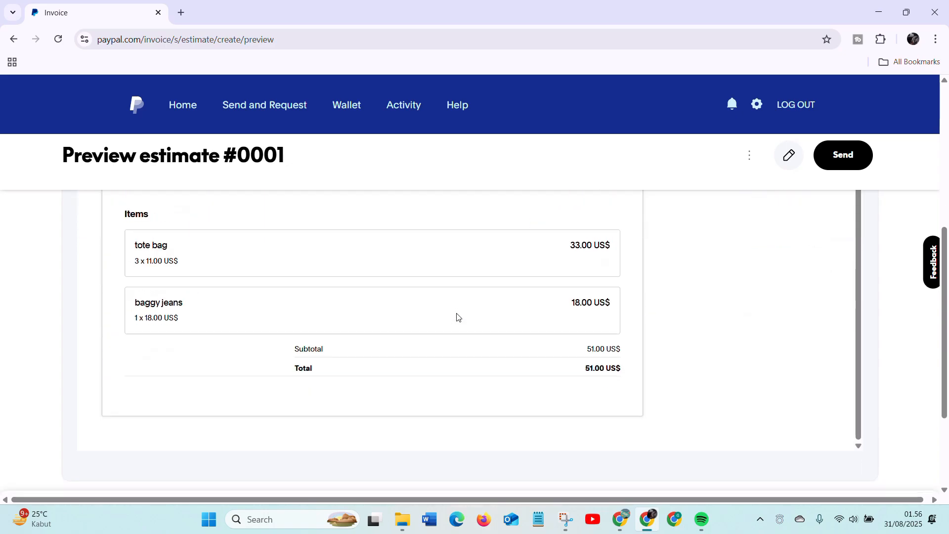
pyautogui.scroll(-3, 457, 317)
pyautogui.scroll(6, 428, 333)
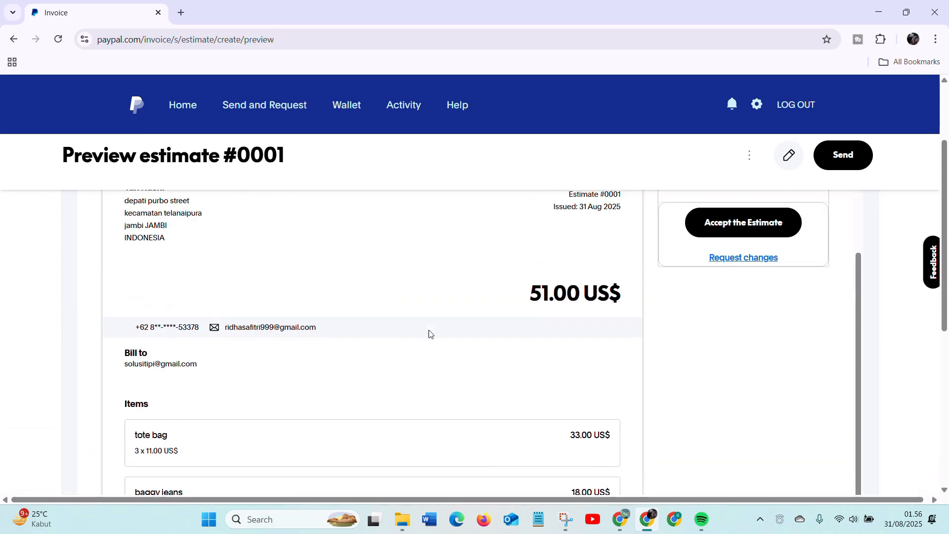
pyautogui.scroll(1, 429, 334)
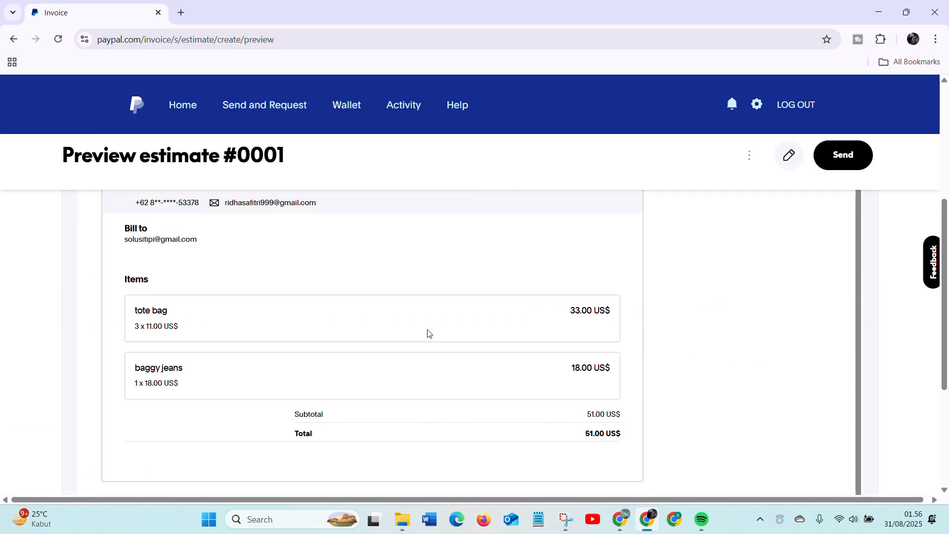
pyautogui.scroll(1, 428, 334)
pyautogui.scroll(3, 427, 333)
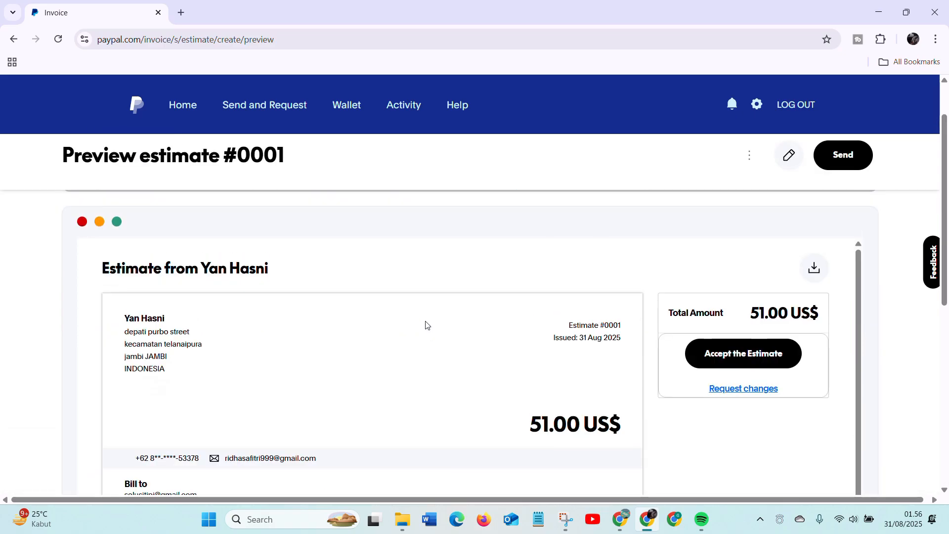
pyautogui.scroll(-1, 427, 325)
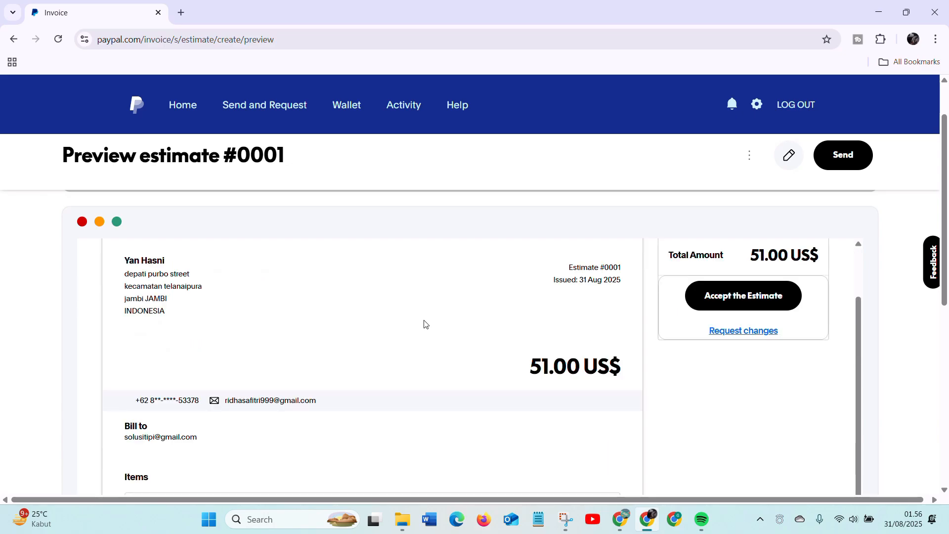
pyautogui.scroll(1, 426, 325)
# - Take a full-screen screenshot of the estimate preview and return to editing the estimate
pyautogui.press('super+shift+s')
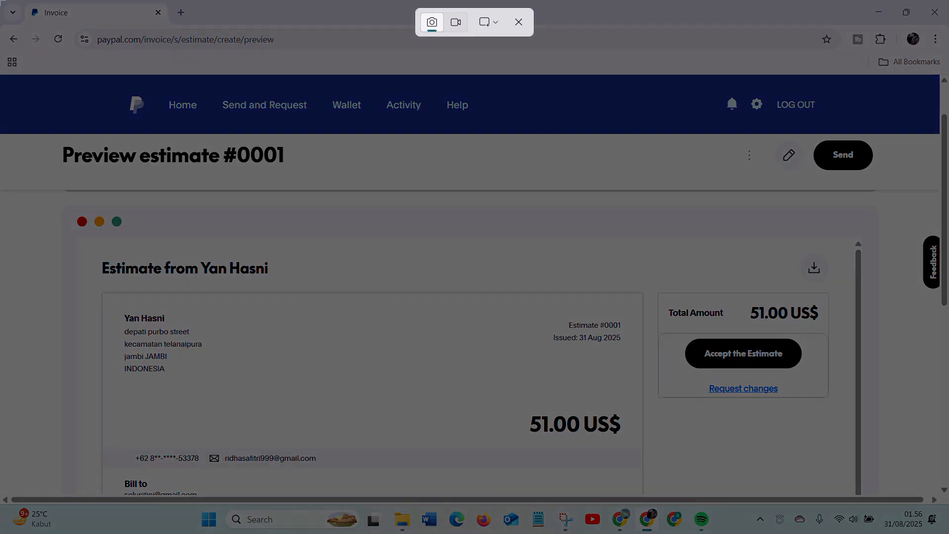
pyautogui.moveTo(0, 1); pyautogui.dragTo(948, 533)
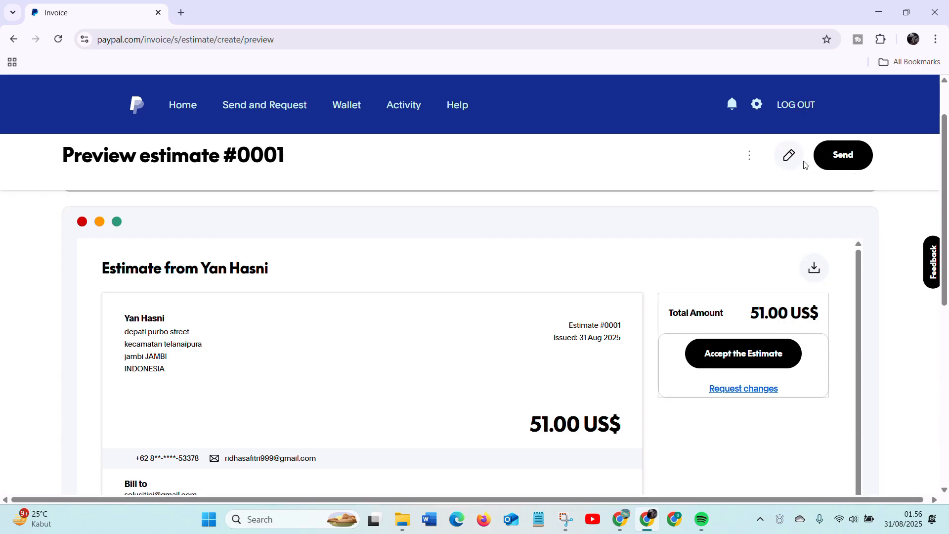
pyautogui.click(789, 156)
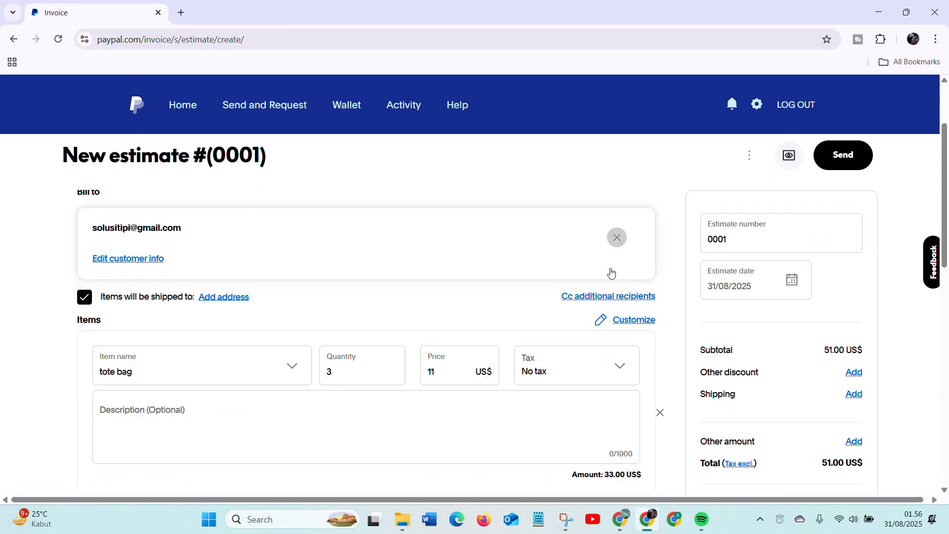
pyautogui.scroll(-10, 611, 272)
pyautogui.scroll(10, 608, 262)
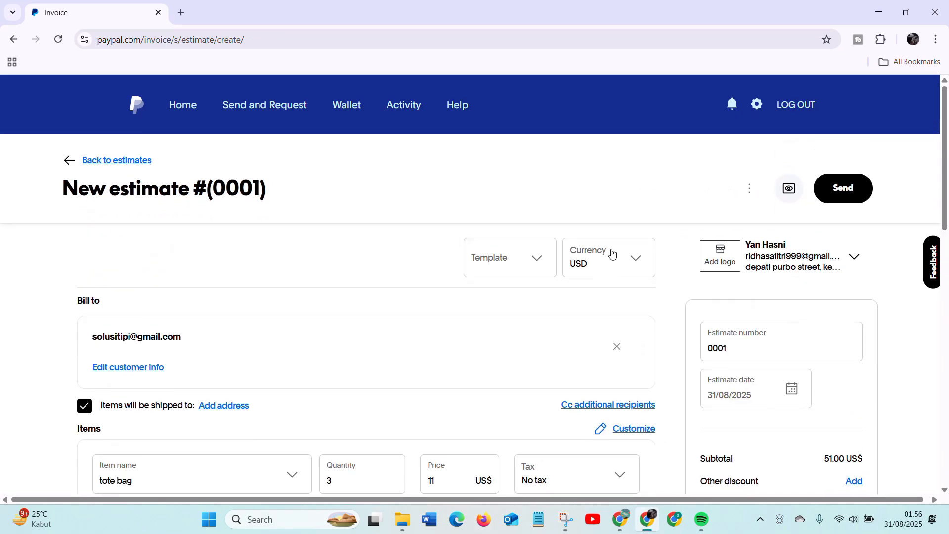
# - Try to send the finished estimate to the customer
pyautogui.click(848, 198)
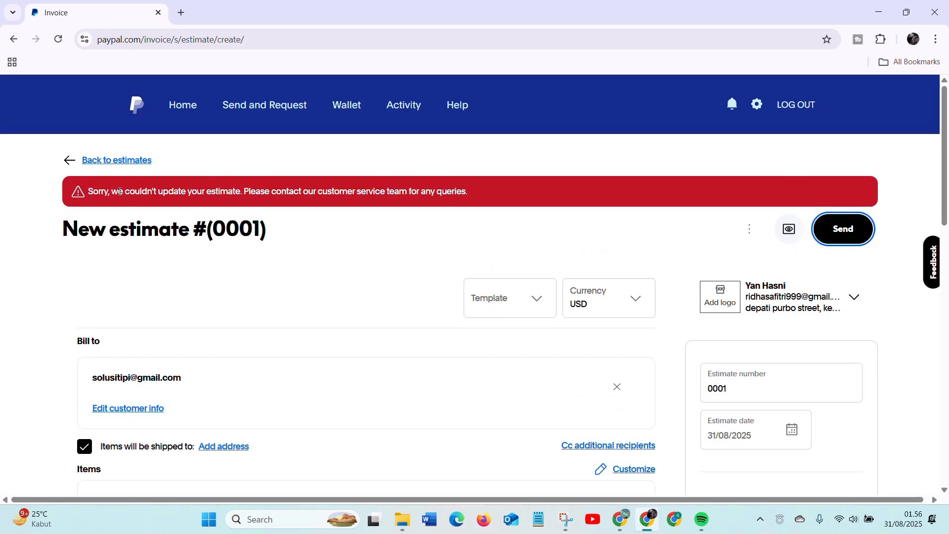
# - Try to leave the estimate form for the estimates list and for the Home page, choosing to save the estimate each time
pyautogui.click(74, 160)
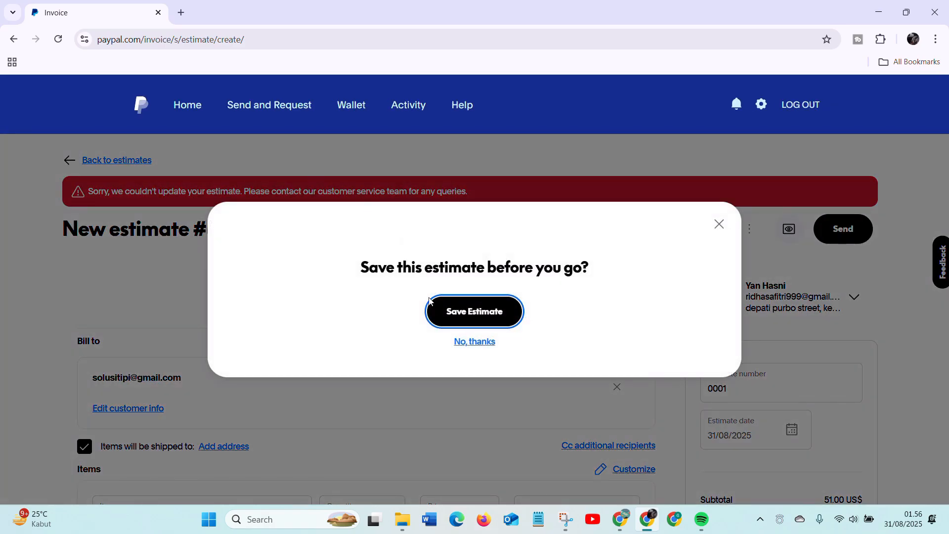
pyautogui.click(476, 319)
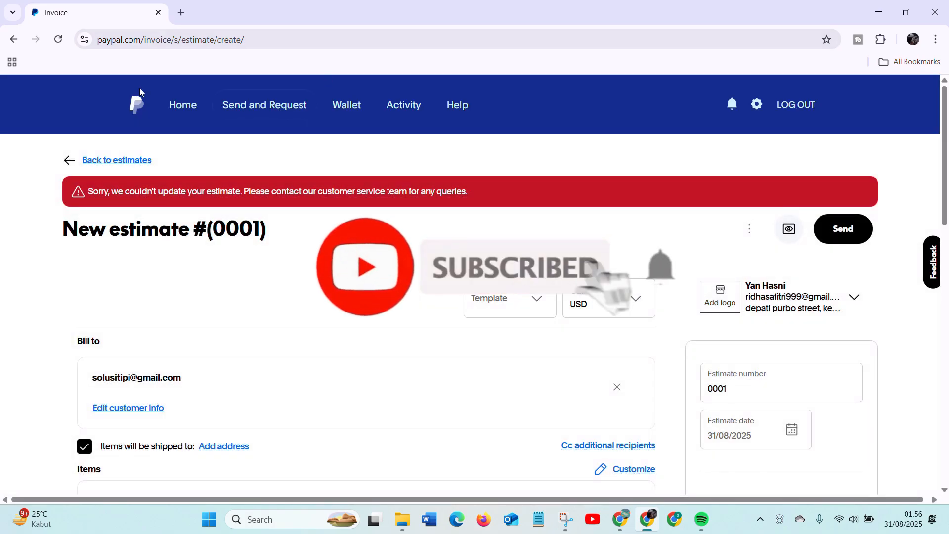
pyautogui.click(186, 108)
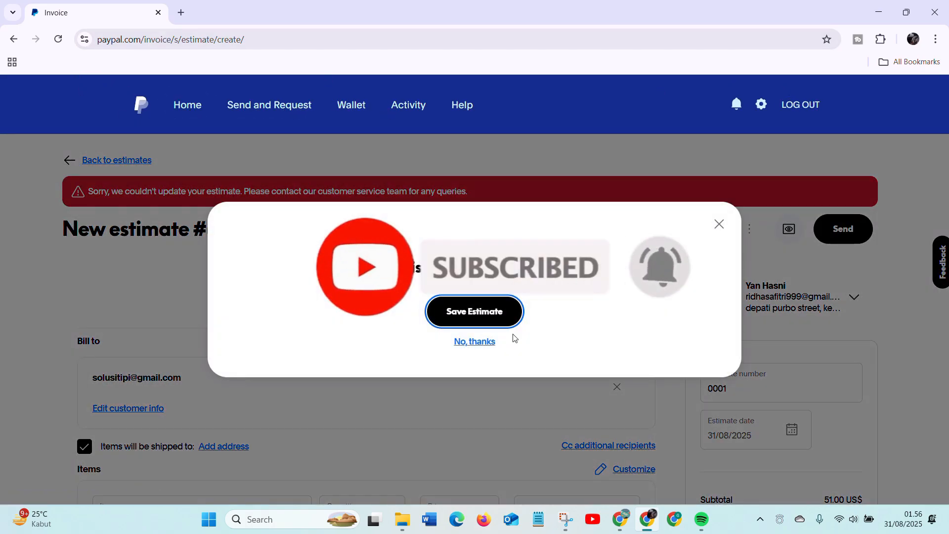
pyautogui.click(480, 311)
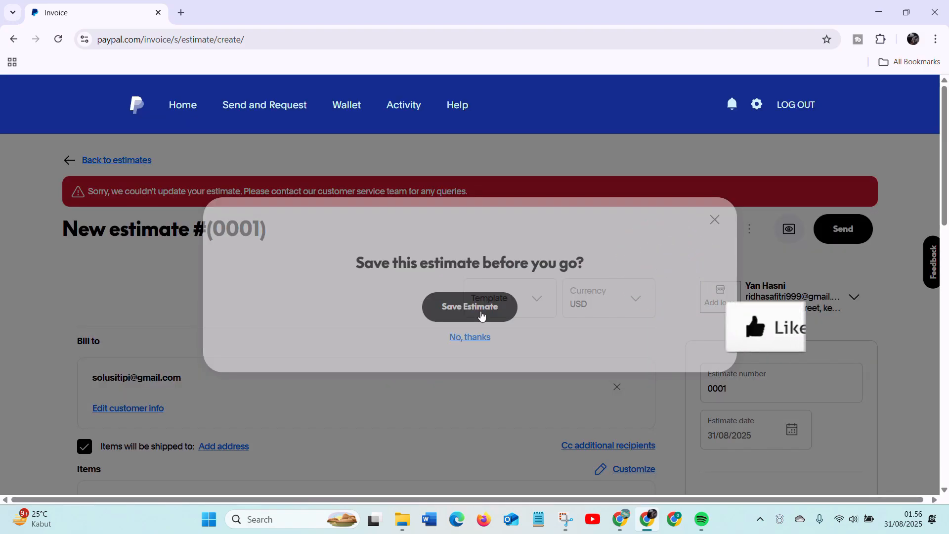
pyautogui.scroll(-4, 547, 218)
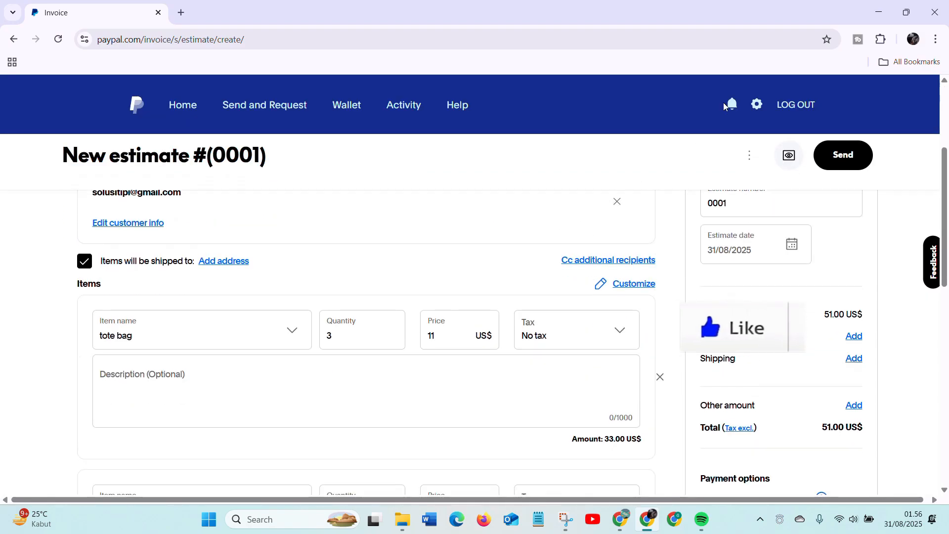